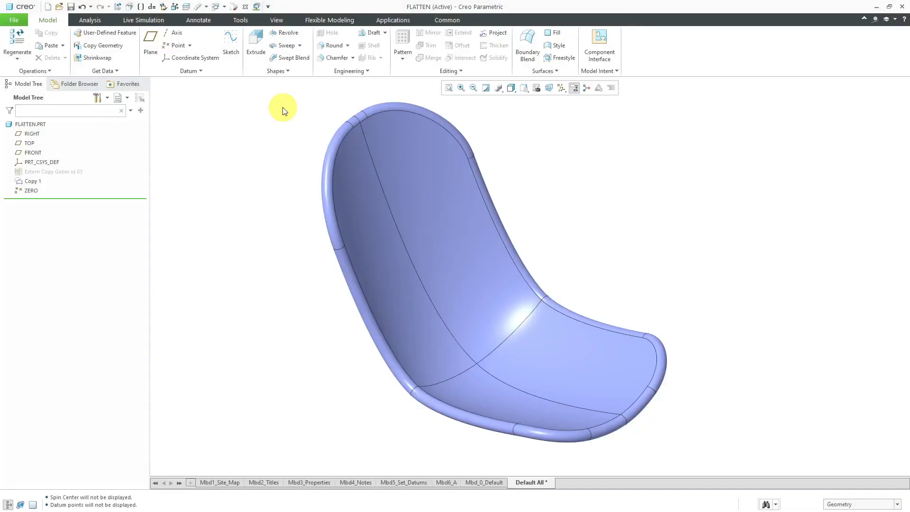
Start a Flatten Quilt feature and select the four inner surfaces of the seat as its reference surfaces.
click(557, 72)
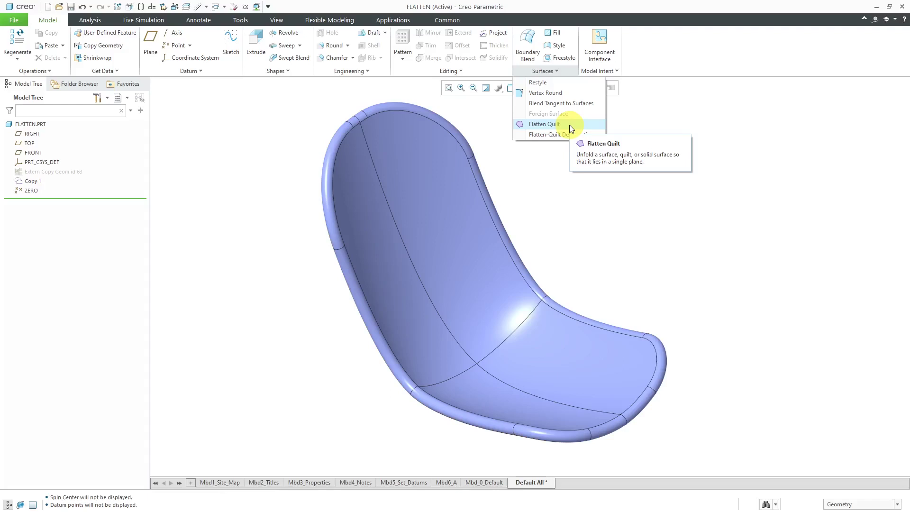
click(550, 225)
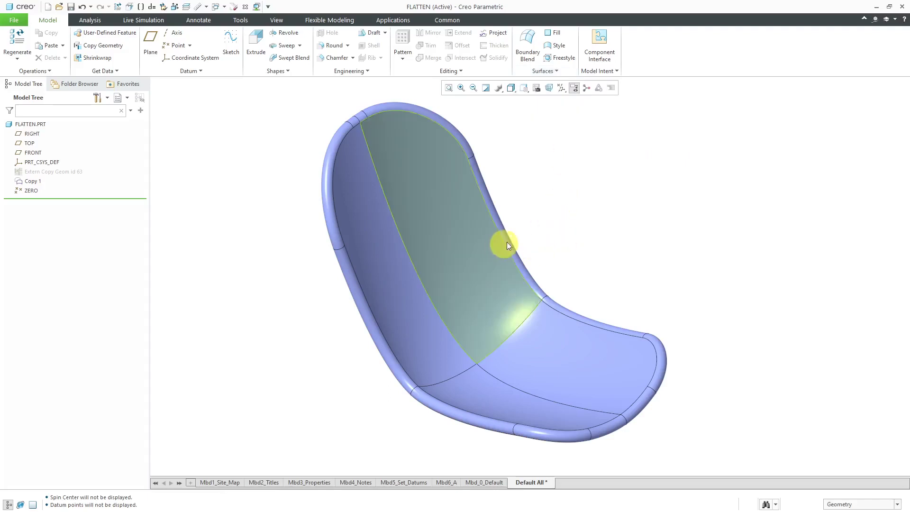
middle_drag(503, 240, 491, 248)
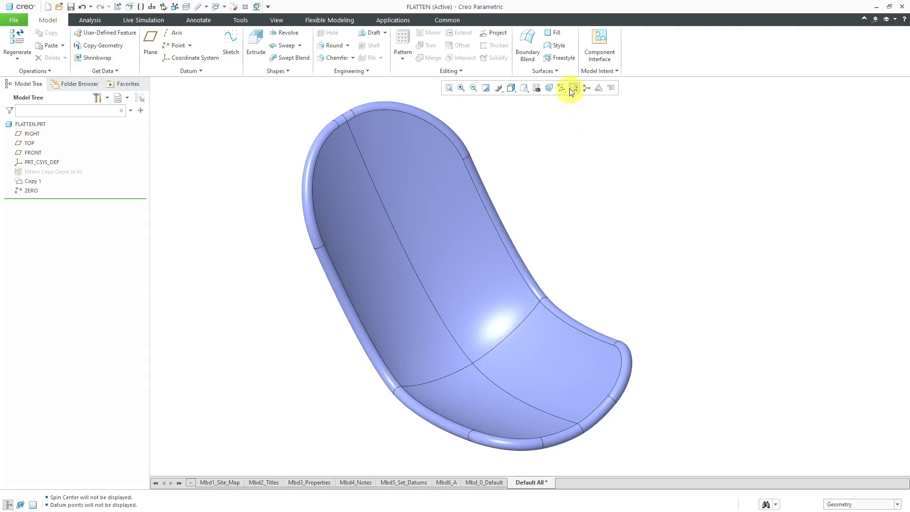
click(554, 71)
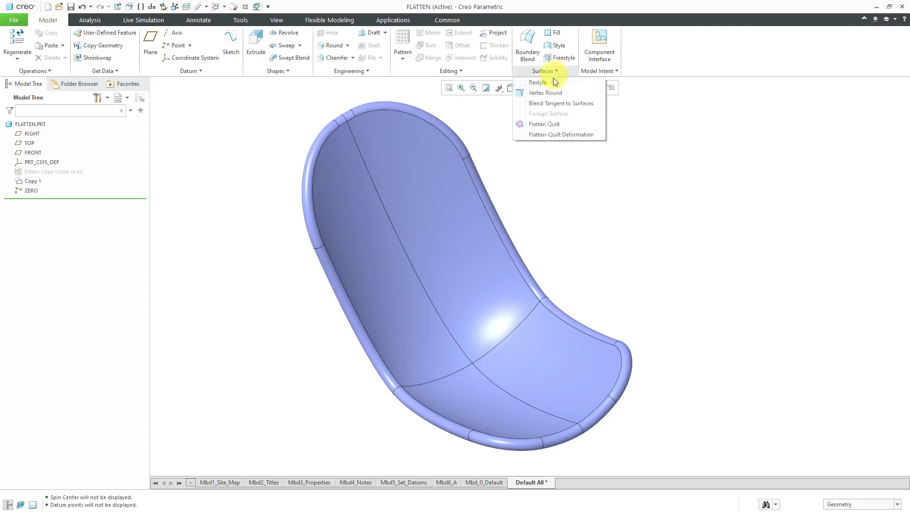
click(561, 124)
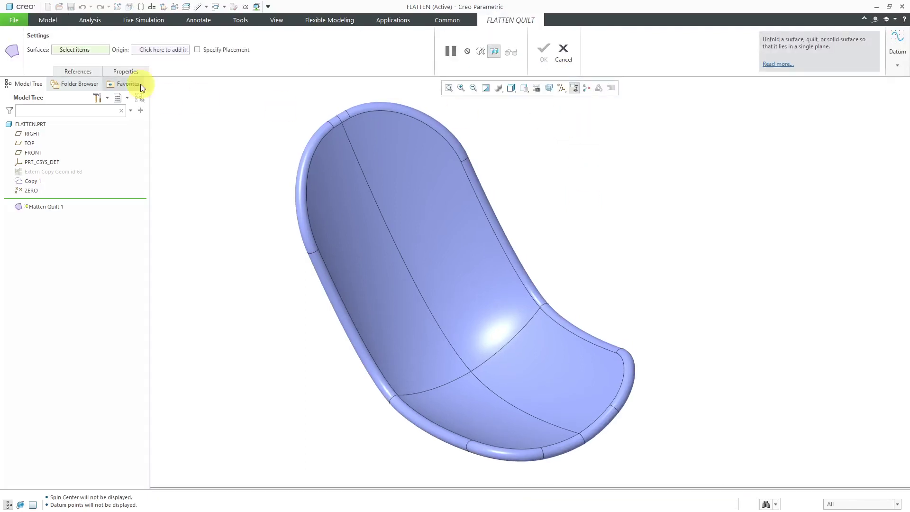
click(389, 278)
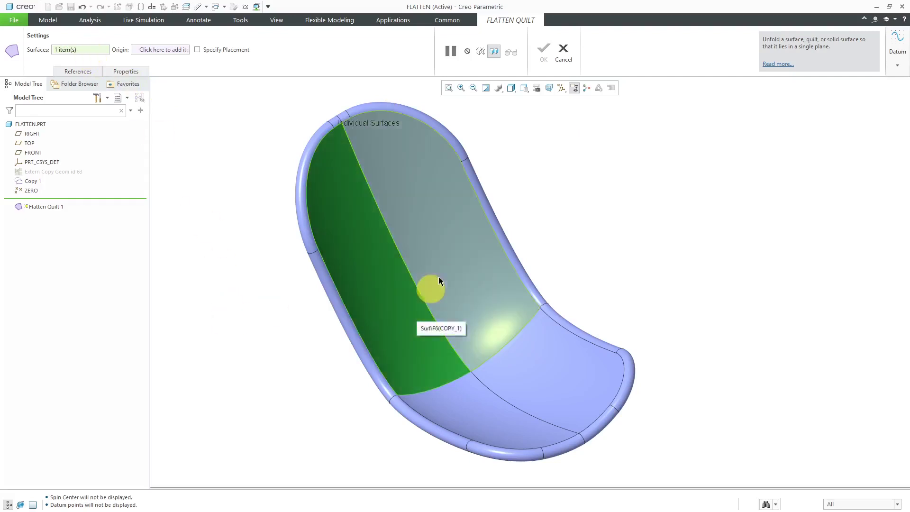
ctrl+click(452, 257)
ctrl+click(476, 419)
ctrl+click(537, 379)
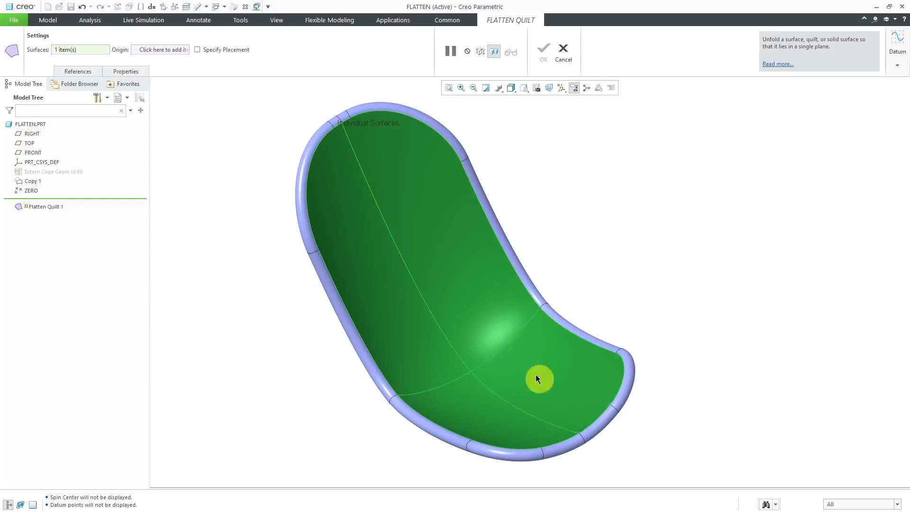
Set the origin to the vertex midway along the seat's front inner edge and complete the flattened quilt.
click(88, 72)
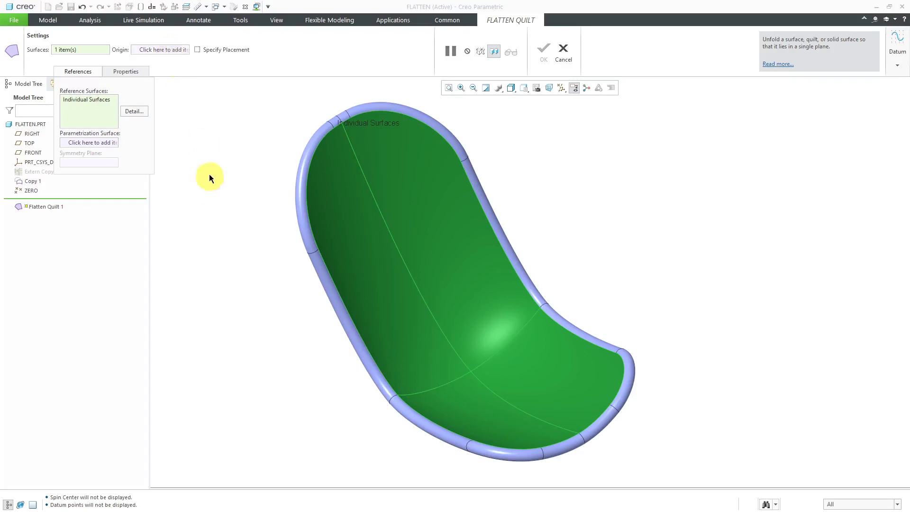
right_click(209, 144)
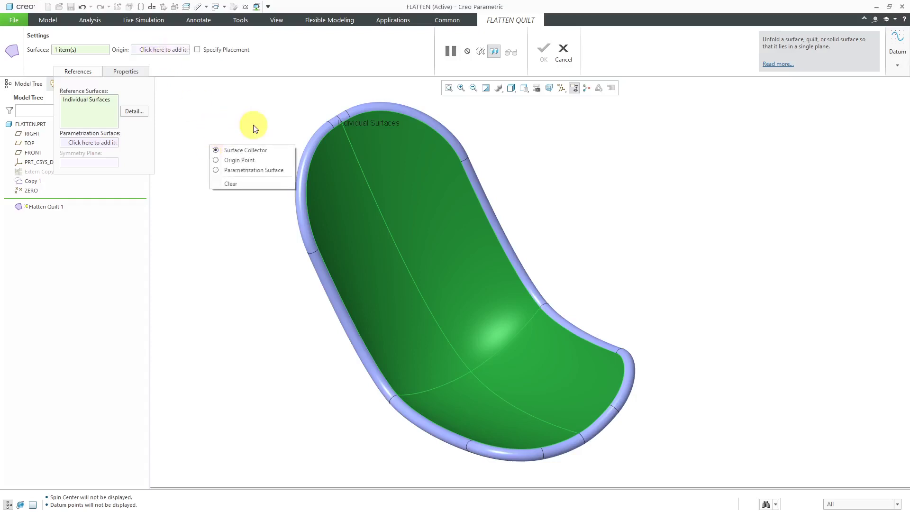
click(241, 160)
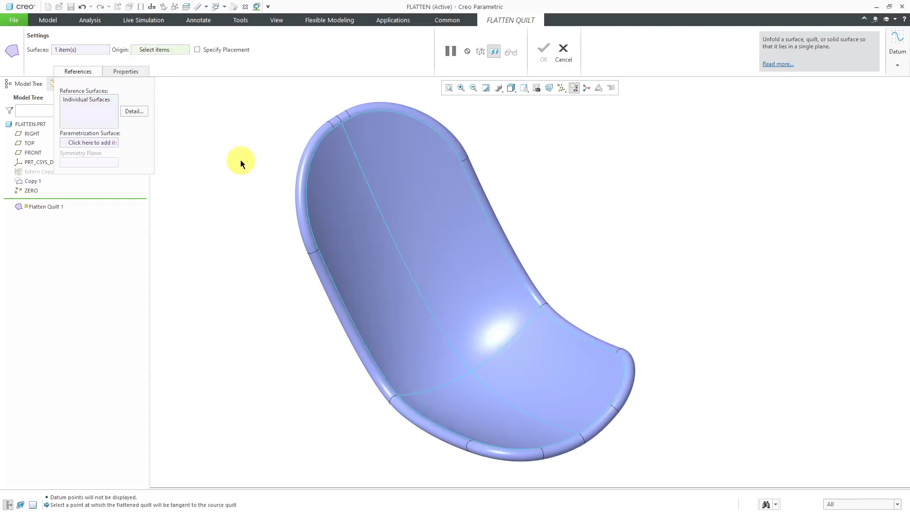
middle_drag(566, 396, 587, 414)
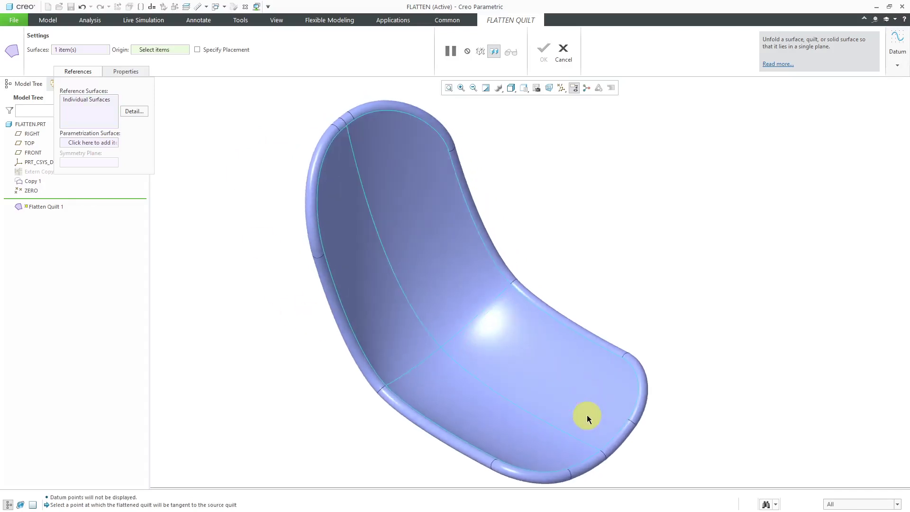
scroll(602, 464, down, 5)
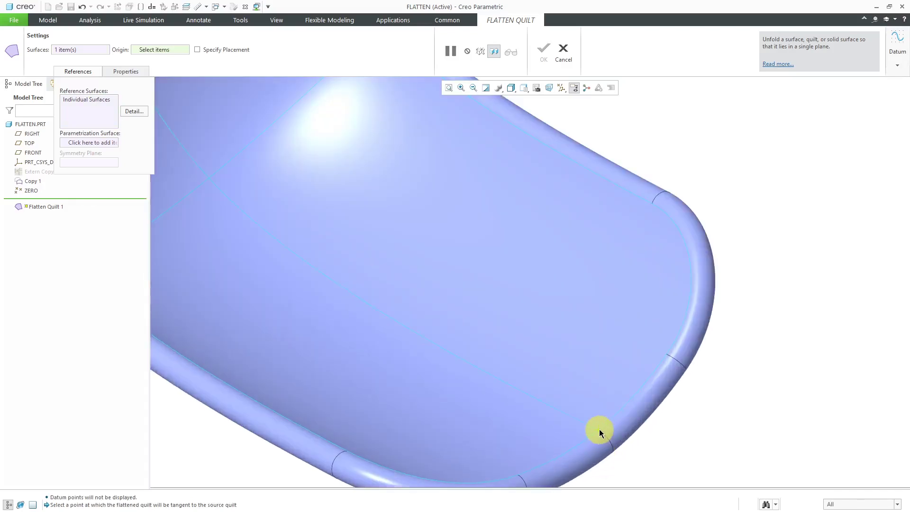
click(598, 429)
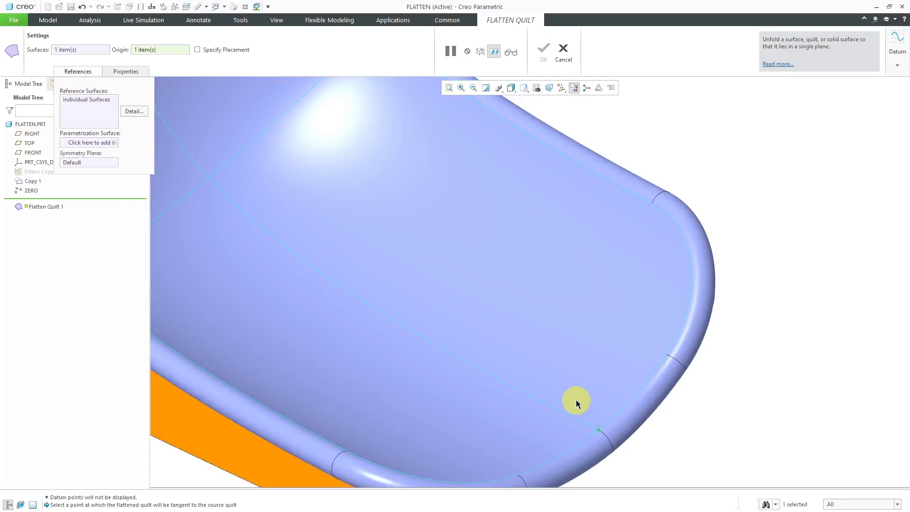
scroll(576, 400, up, 5)
middle_drag(563, 400, 606, 369)
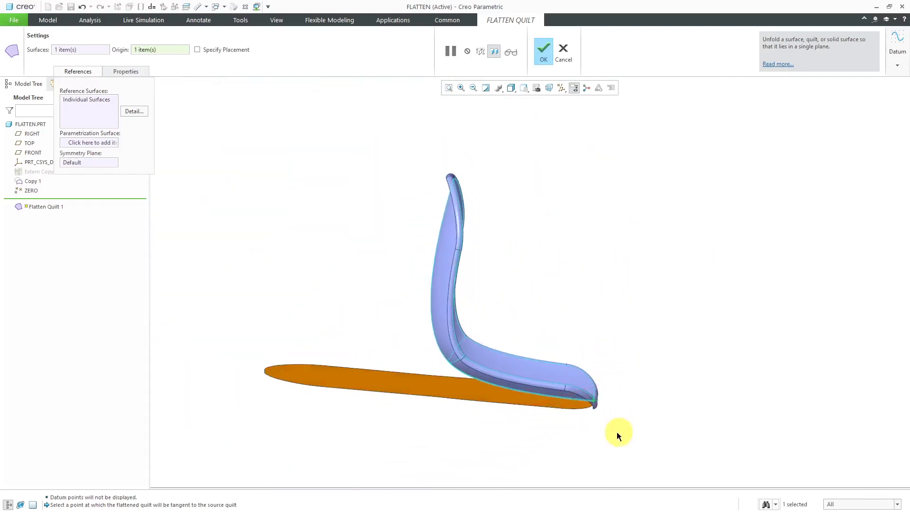
mouse_move(536, 440)
middle_down()
mouse_move(524, 441)
mouse_move(579, 439)
mouse_move(532, 443)
mouse_move(532, 451)
middle_up()
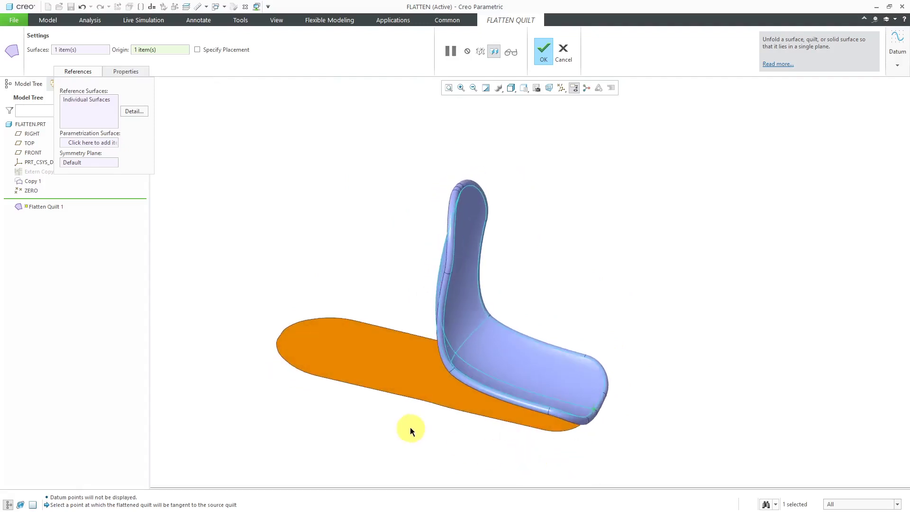
click(544, 58)
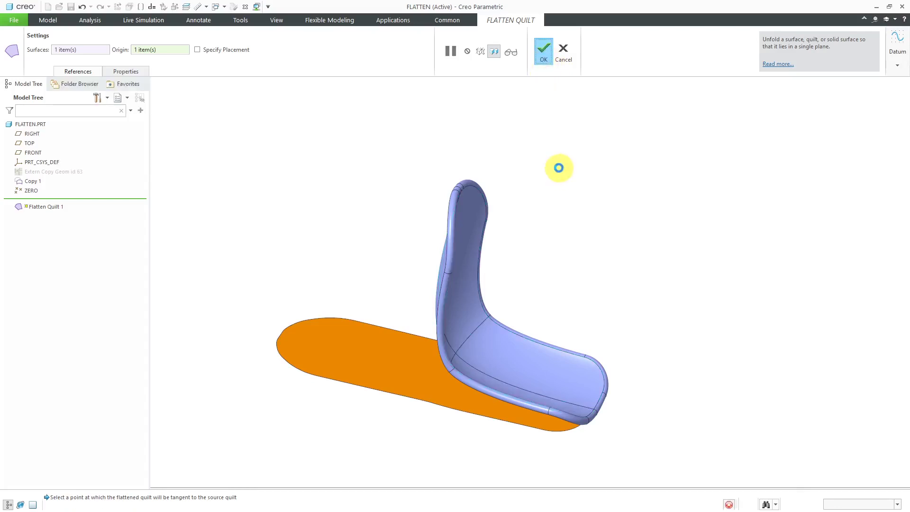
Reopen the flattened quilt's definition, review its parametrization surface and symmetry plane references, and accept it without changes.
middle_drag(531, 255, 502, 189)
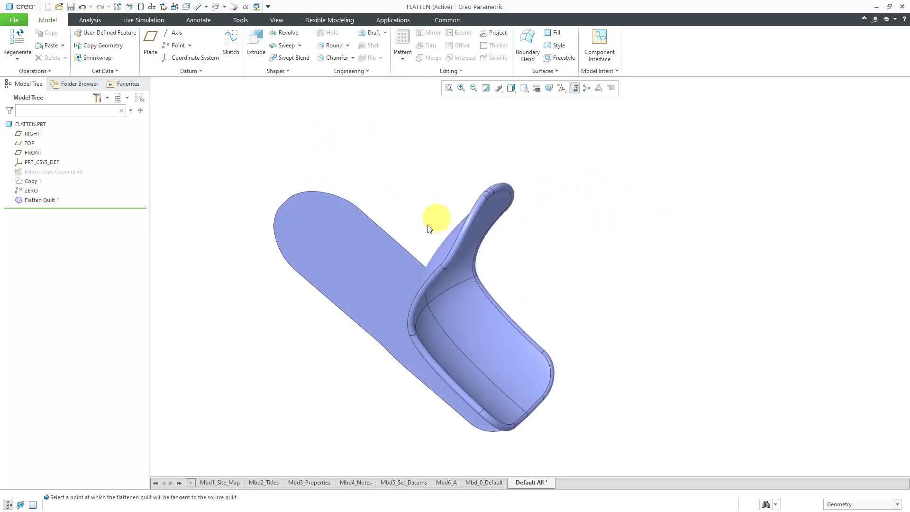
click(356, 265)
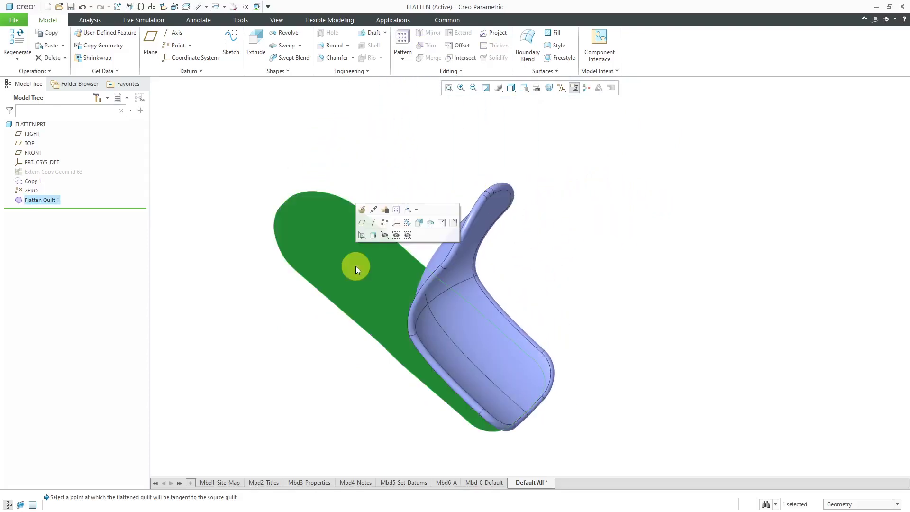
click(361, 209)
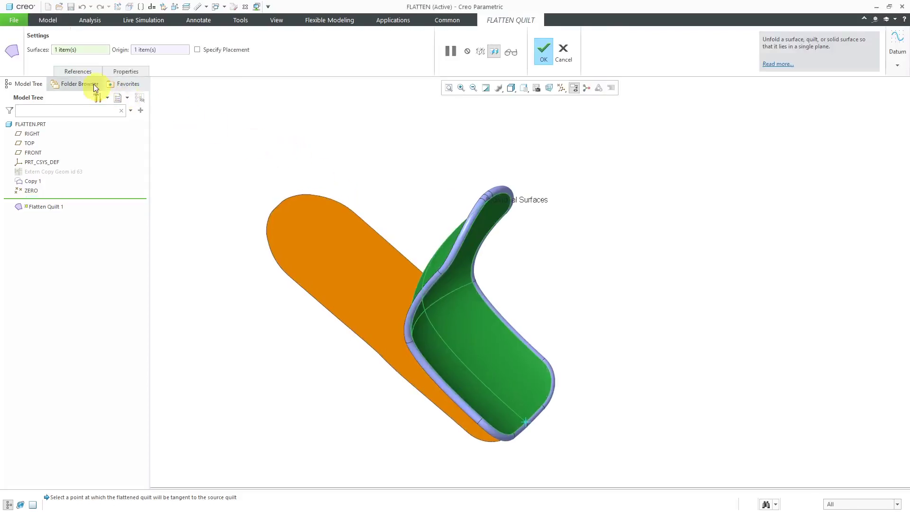
click(76, 71)
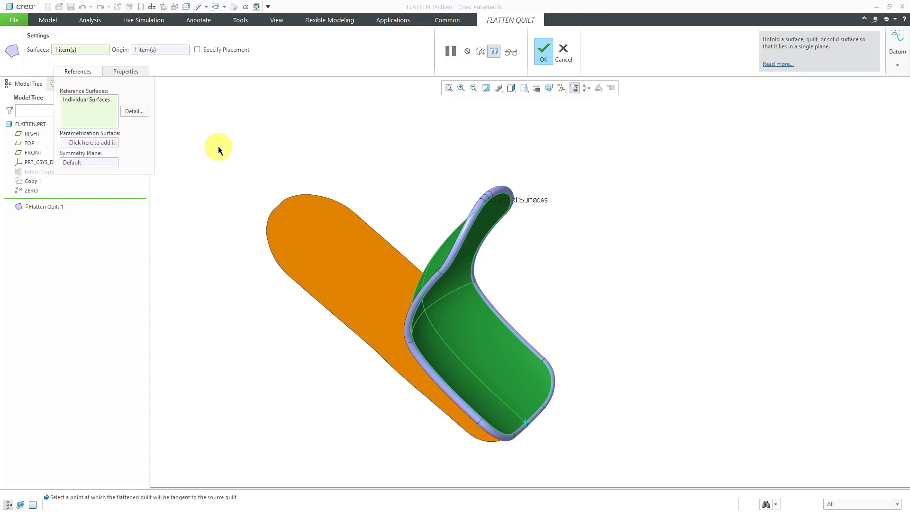
click(543, 50)
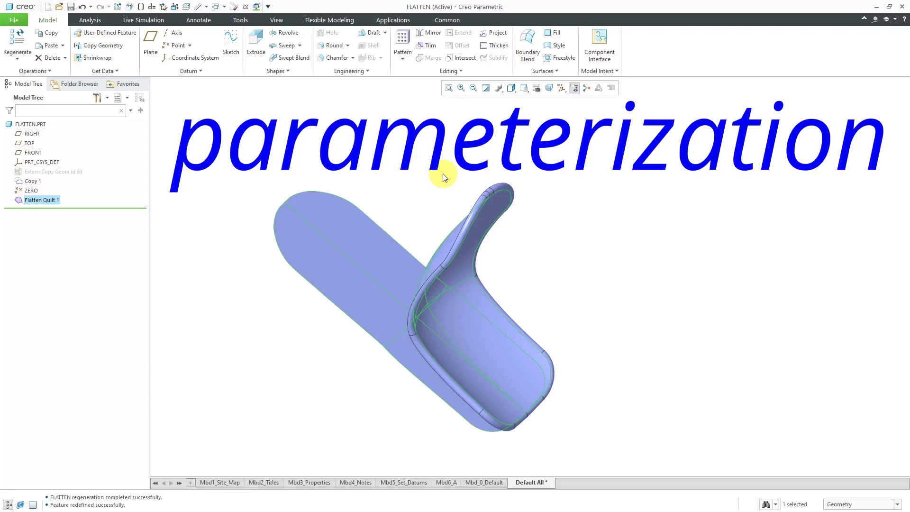
click(443, 175)
Display a Mesh Surface analysis on the four inner seat surfaces to examine their parametrization, and clear the mesh.
middle_drag(482, 240, 378, 214)
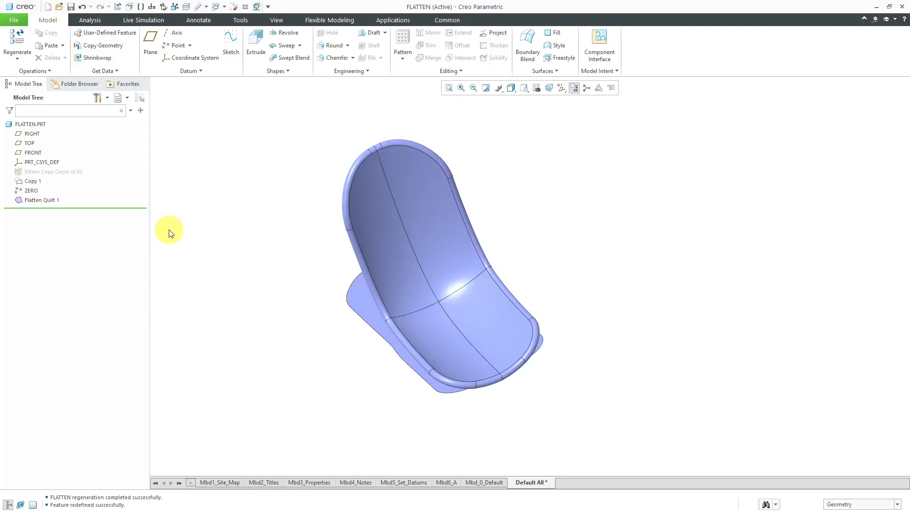
click(98, 21)
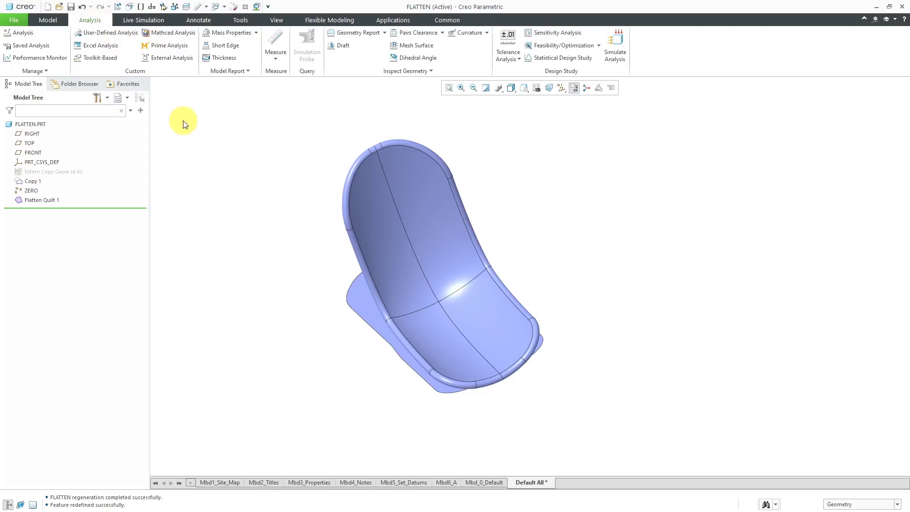
click(412, 47)
click(450, 243)
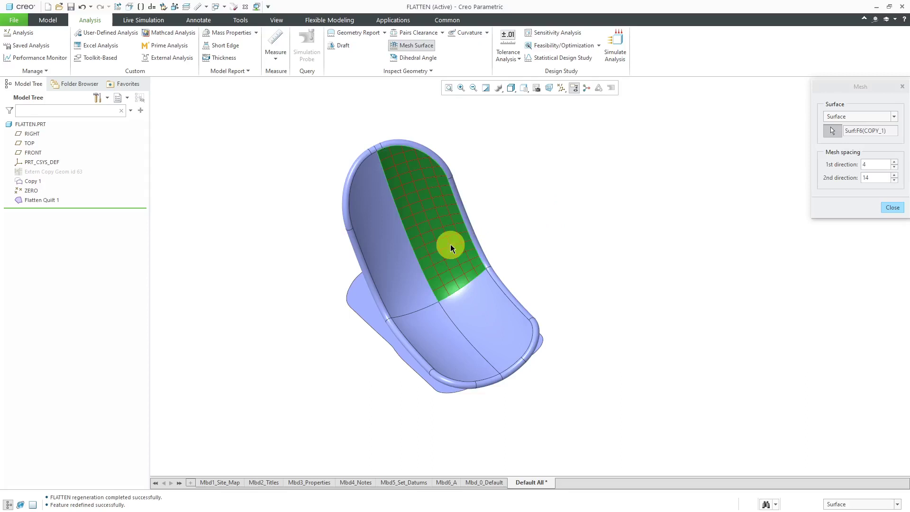
ctrl+click(408, 269)
ctrl+click(442, 330)
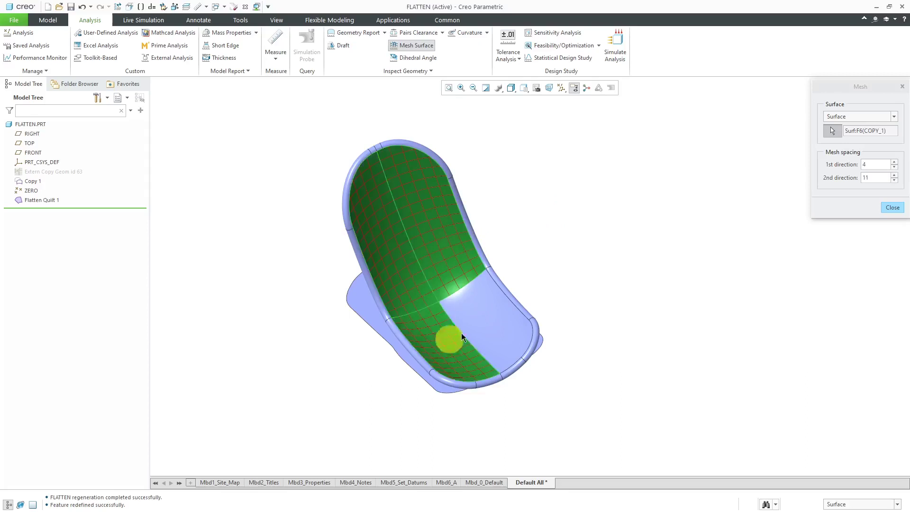
ctrl+click(481, 324)
mouse_move(481, 321)
middle_down()
mouse_move(490, 325)
mouse_move(496, 308)
mouse_move(477, 311)
mouse_move(483, 321)
middle_up()
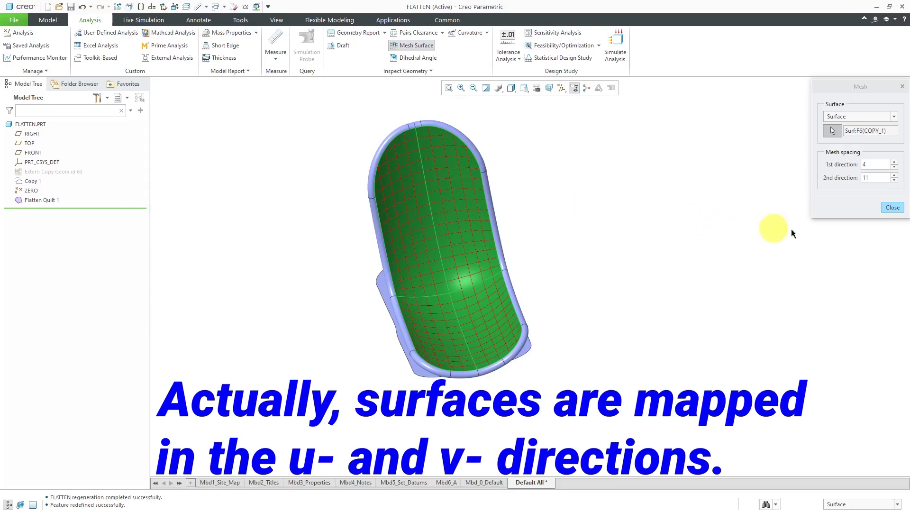
click(891, 208)
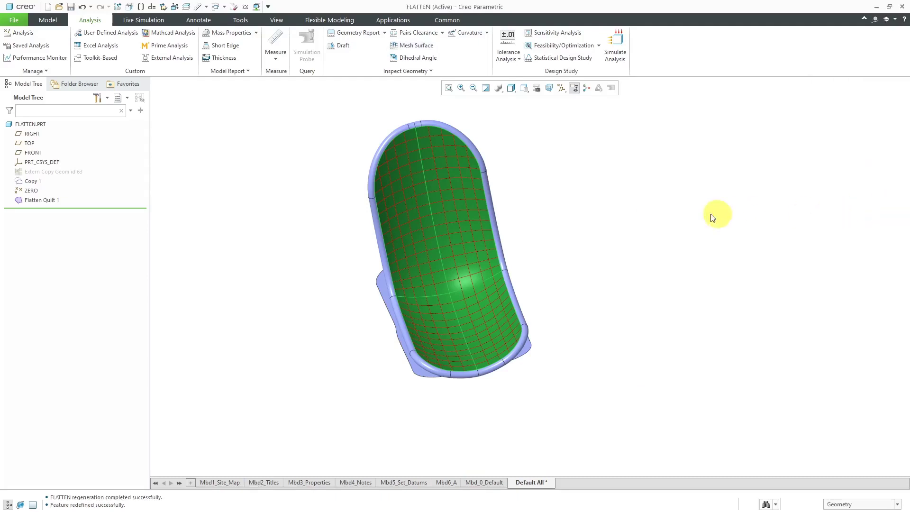
click(485, 88)
Hide the Flatten Quilt 1 feature.
middle_drag(518, 243, 579, 248)
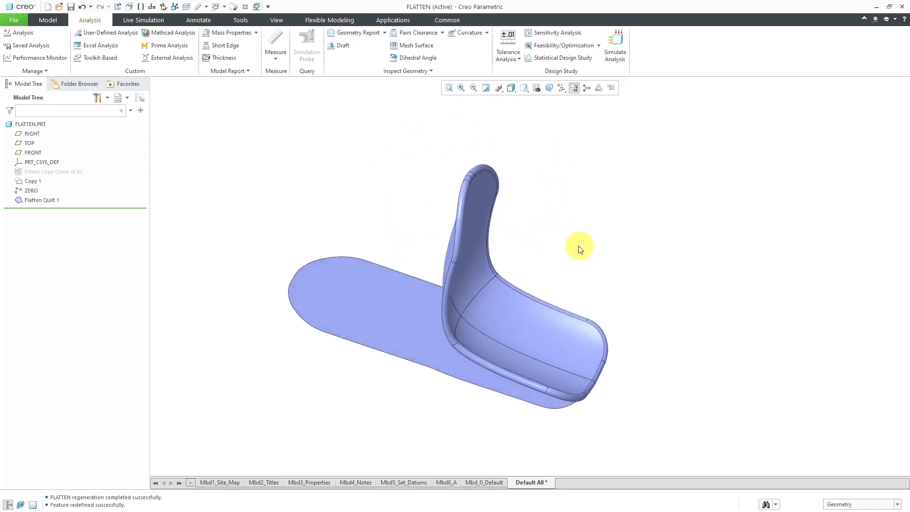
click(406, 305)
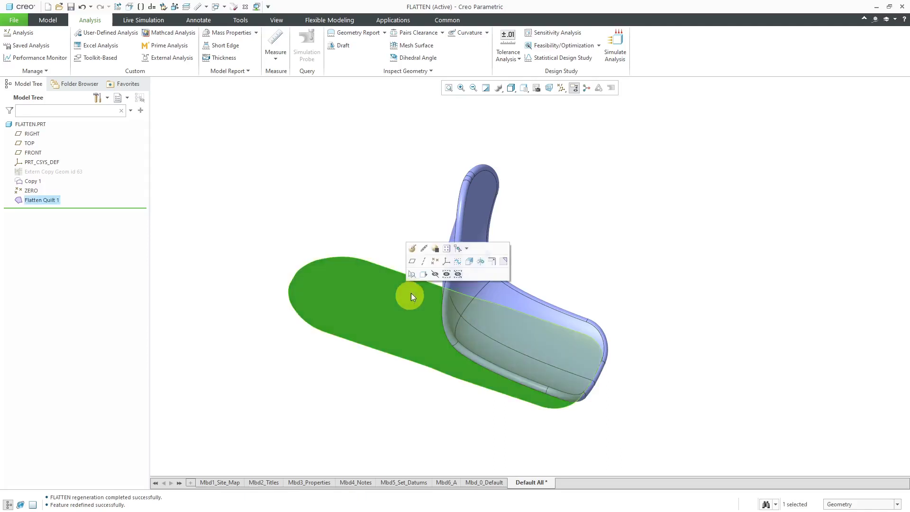
click(436, 274)
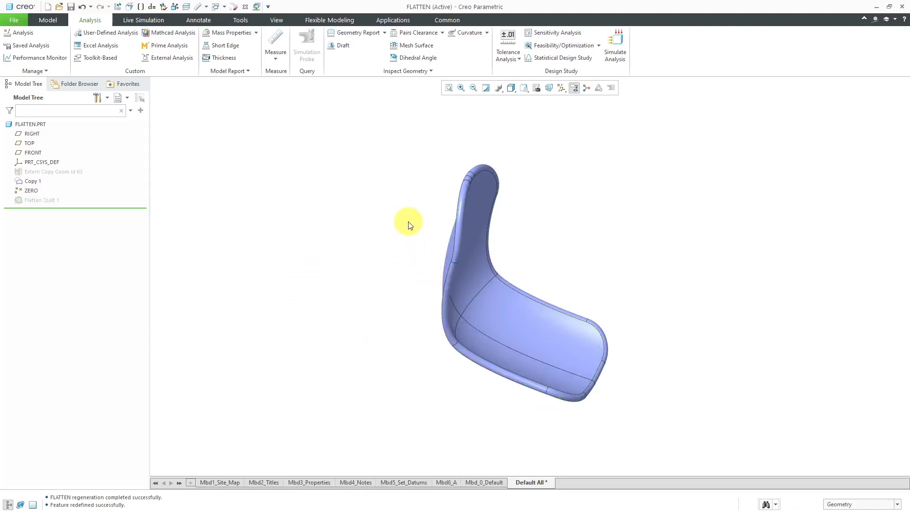
Start a new Flatten Quilt and select the four inner surfaces of the seat.
middle_drag(410, 225, 369, 217)
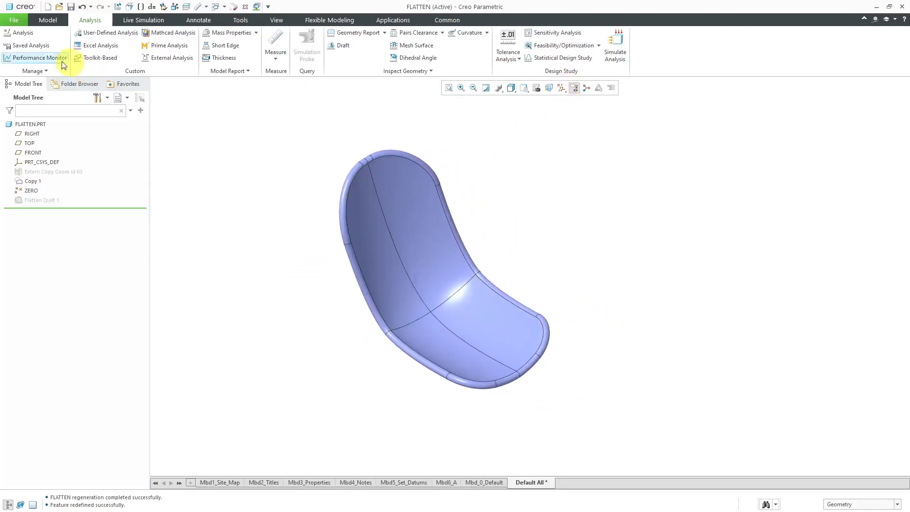
click(47, 21)
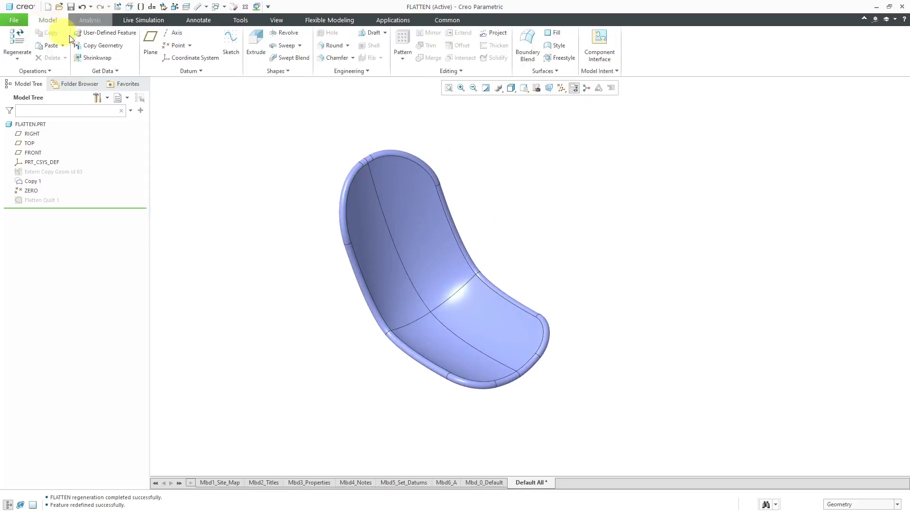
click(556, 71)
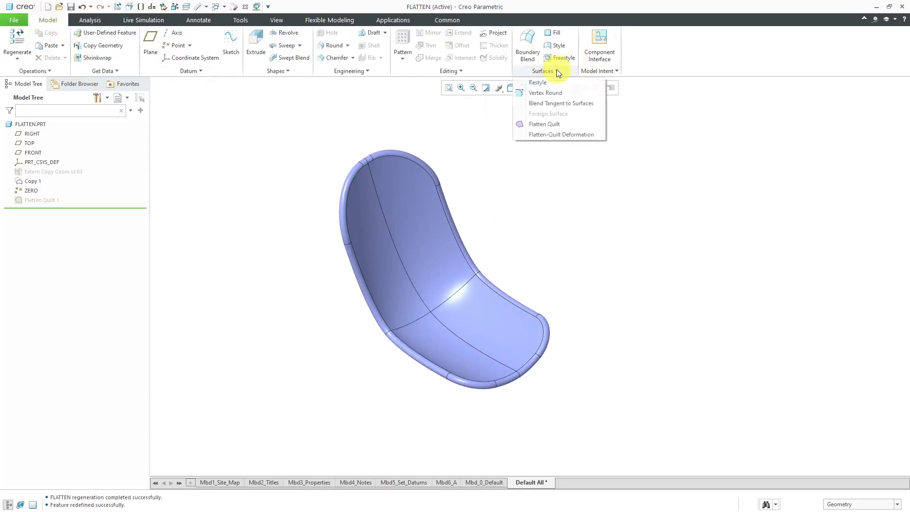
click(564, 125)
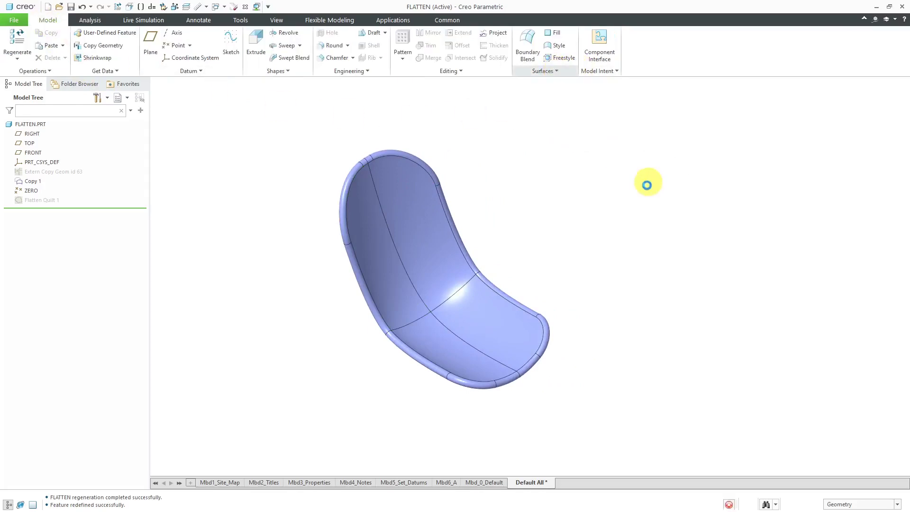
click(372, 270)
ctrl+click(409, 254)
ctrl+click(437, 351)
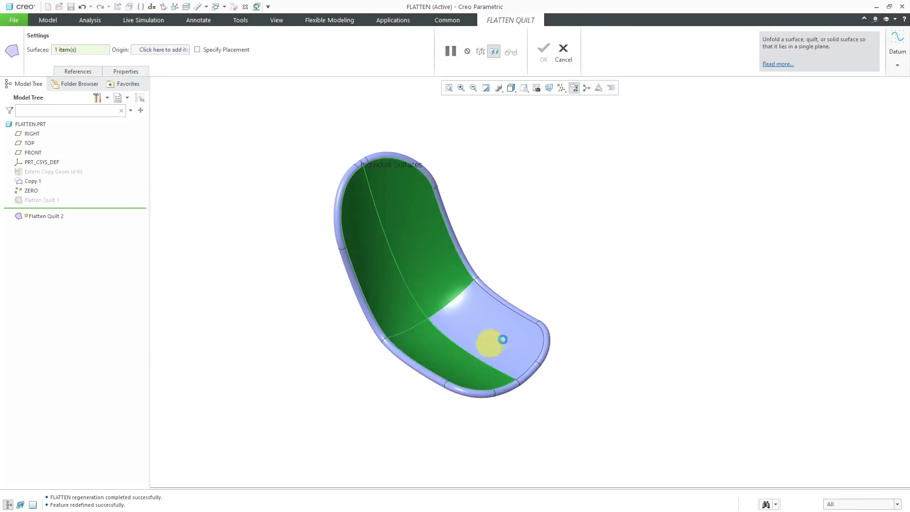
ctrl+click(508, 339)
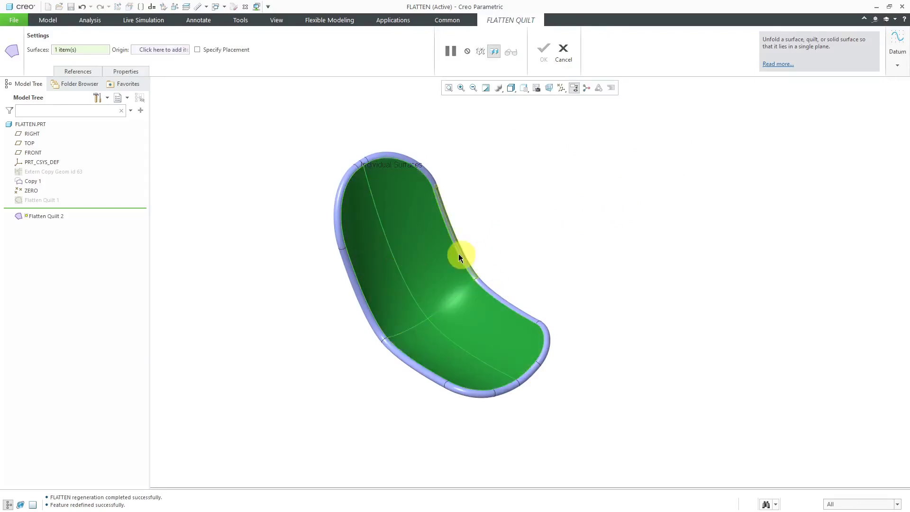
Set the origin to the vertex midway along the backrest's upper inner edge and complete the flattened quilt.
right_click(290, 125)
click(327, 141)
scroll(350, 156, down, 5)
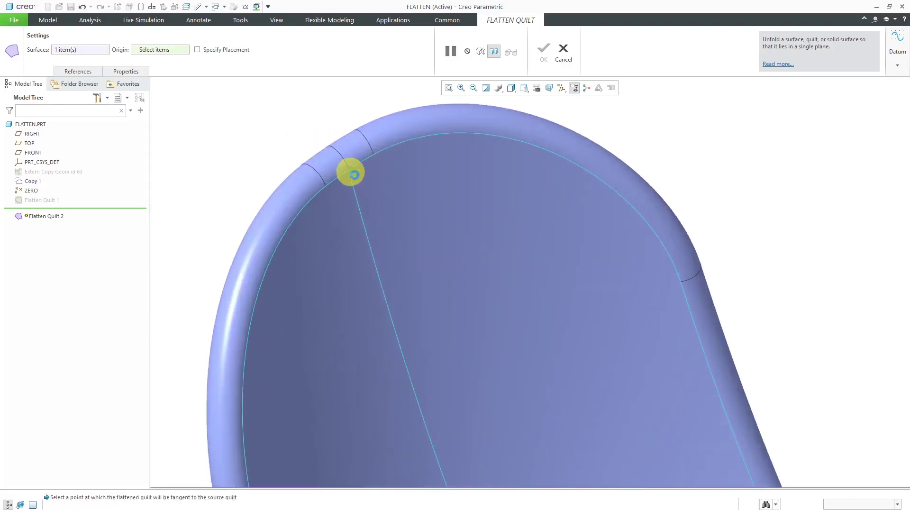
click(362, 181)
scroll(362, 182, up, 8)
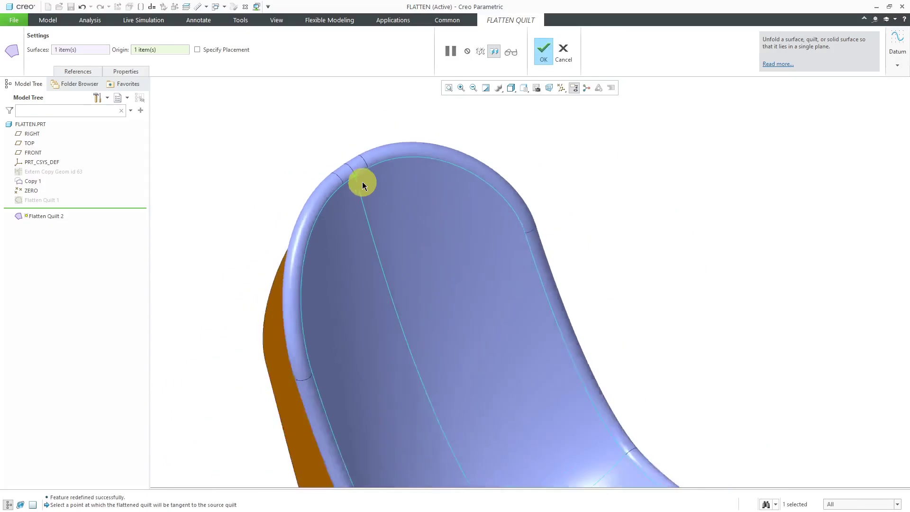
middle_drag(370, 216, 464, 216)
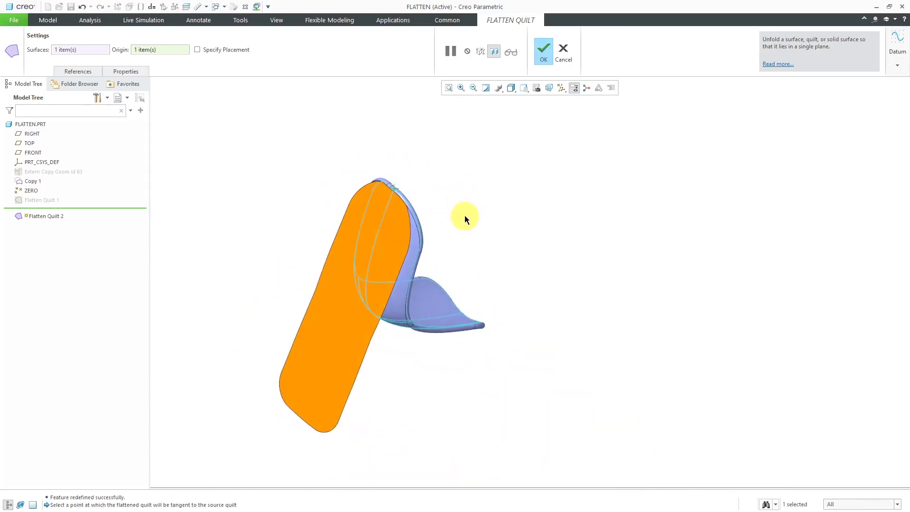
click(544, 50)
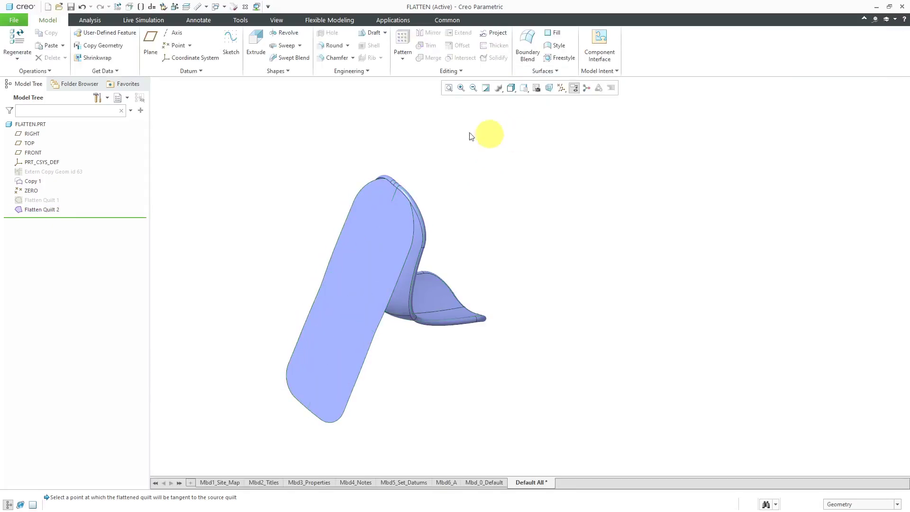
Show Flatten Quilt 1 again and measure its surface area.
click(53, 200)
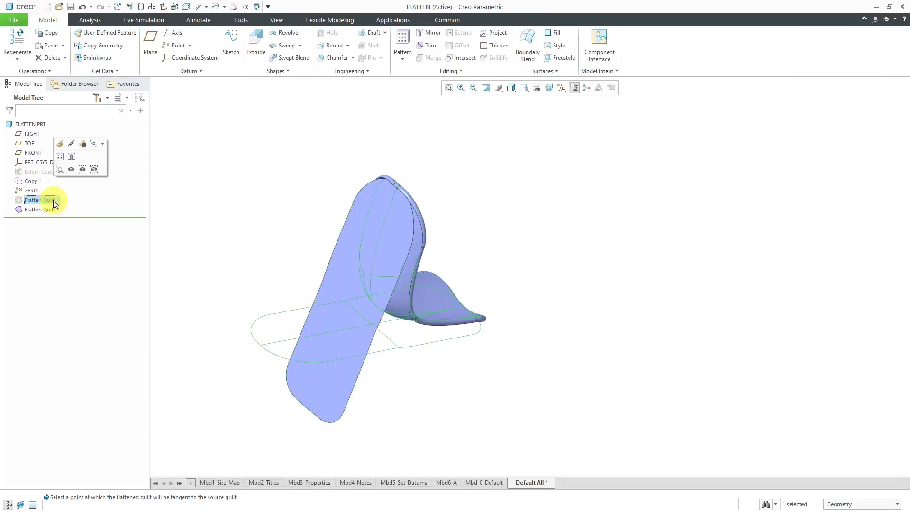
click(71, 169)
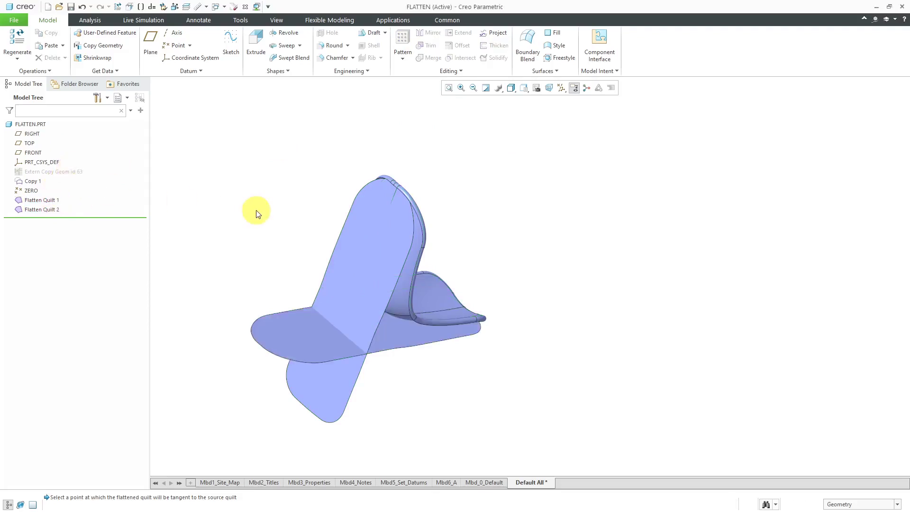
click(101, 21)
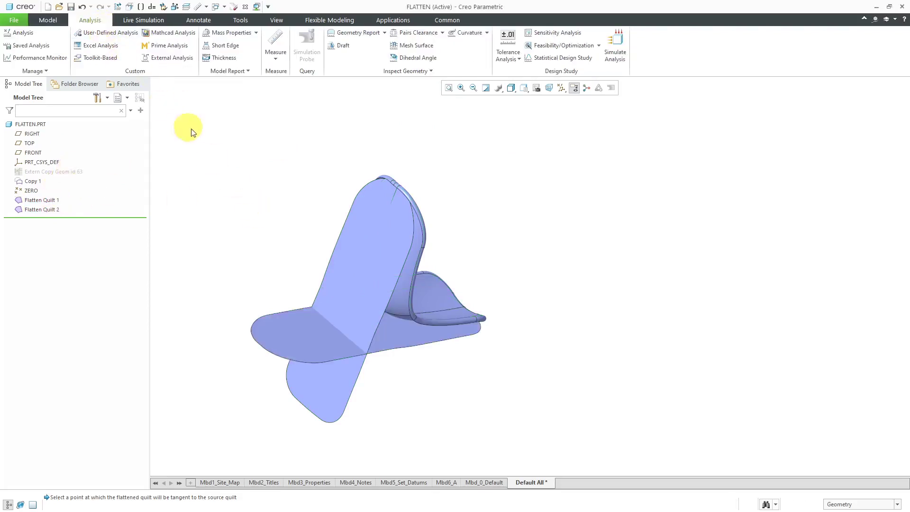
click(275, 58)
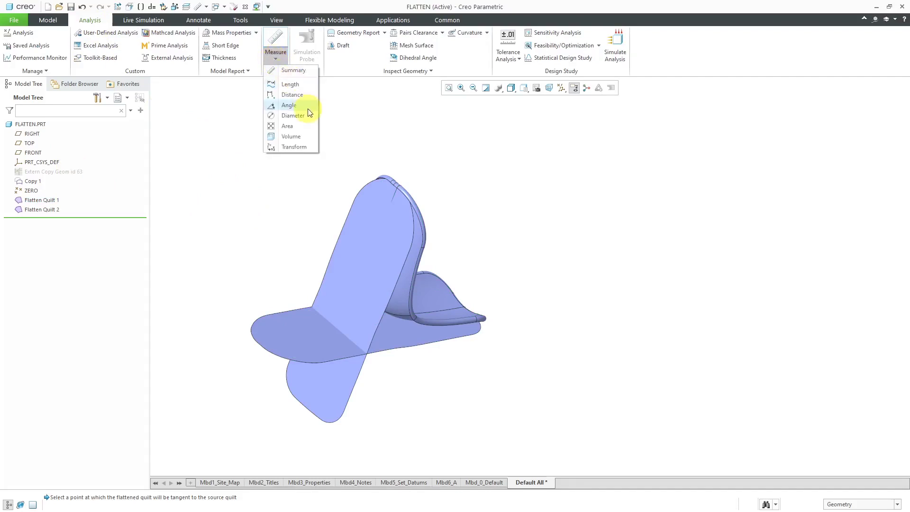
click(298, 126)
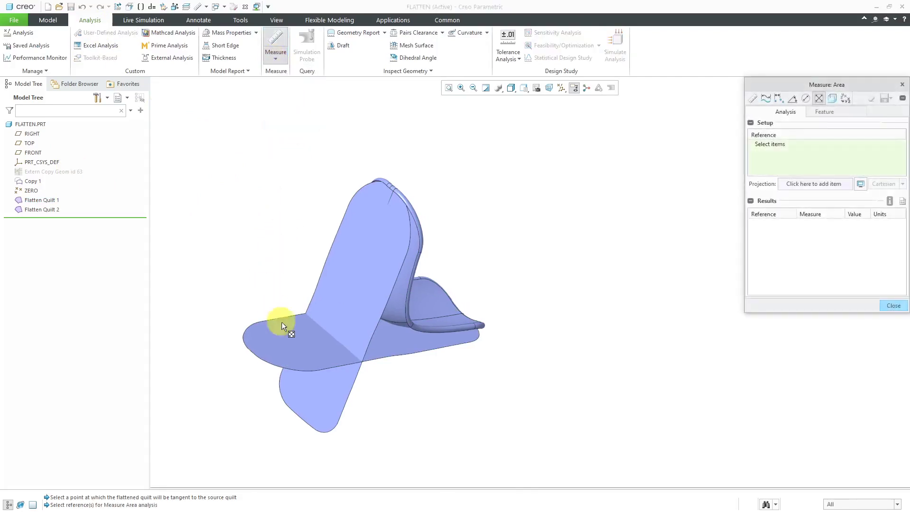
click(291, 336)
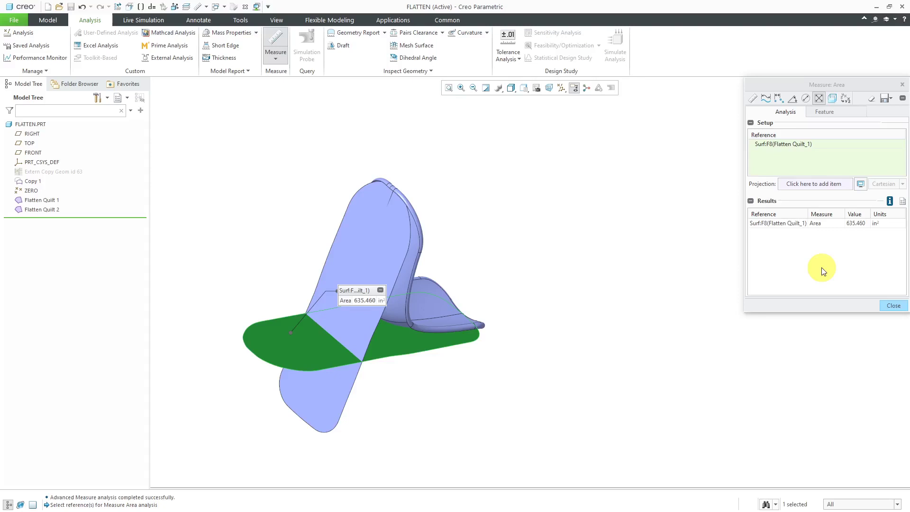
Replace the area measurement's reference with the Flatten Quilt 2 surface to compare it, and close the measurement.
right_click(780, 145)
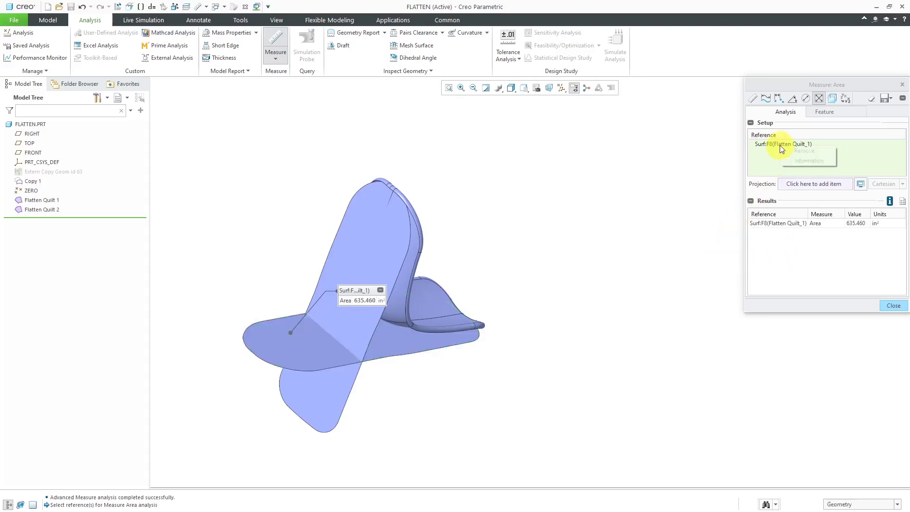
click(811, 151)
click(368, 258)
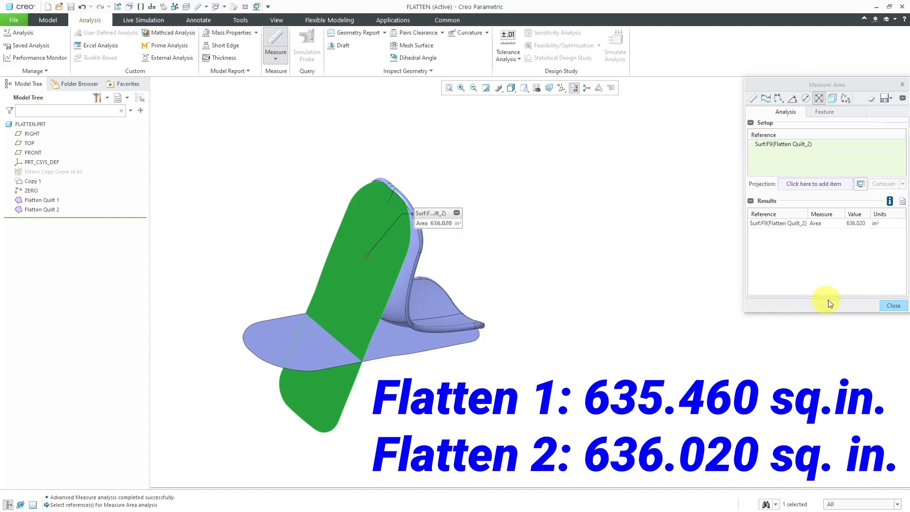
click(893, 306)
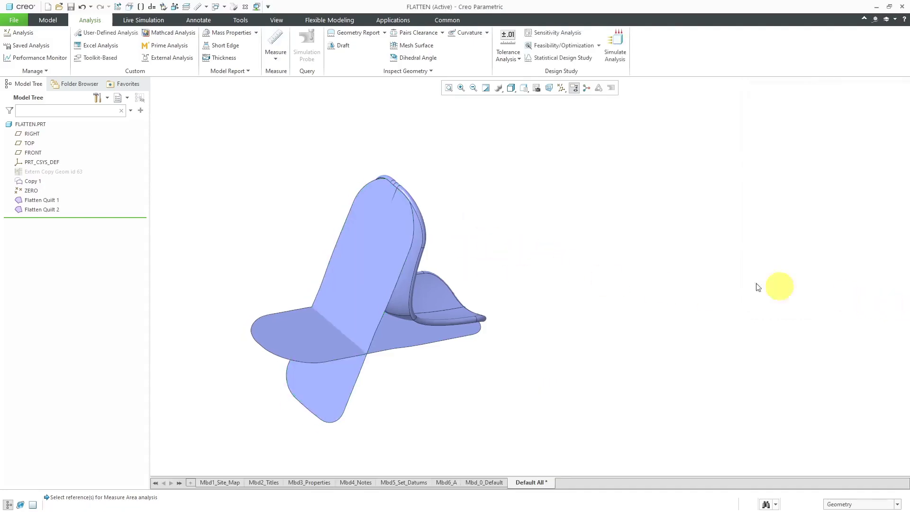
Hide Flatten Quilt 2 and Flatten Quilt 1.
click(40, 209)
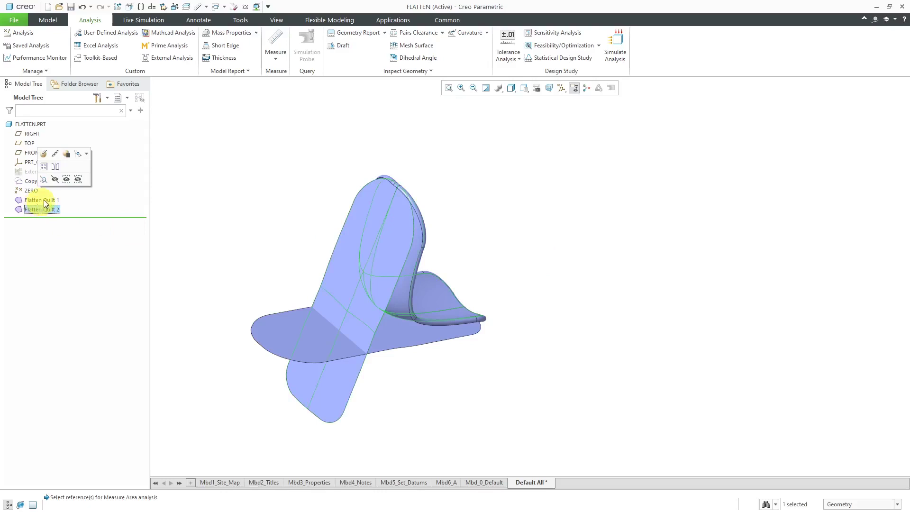
click(53, 179)
click(44, 201)
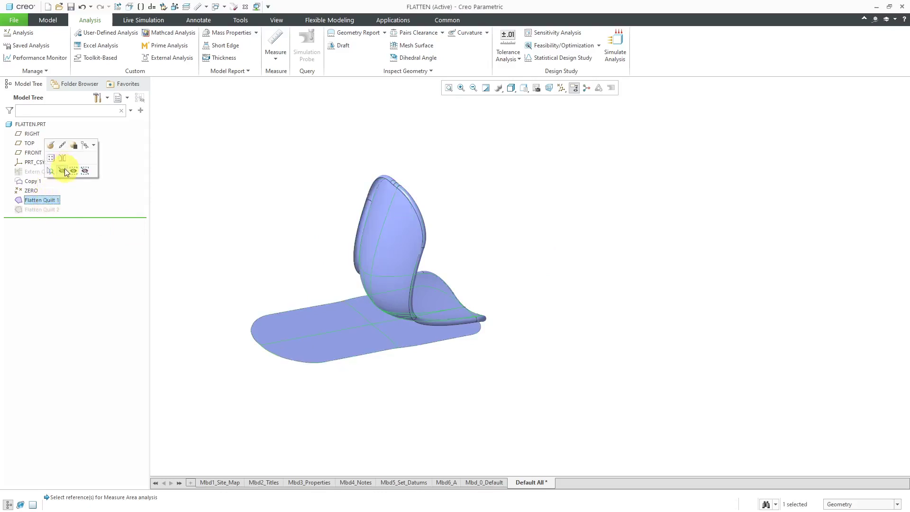
click(64, 169)
middle_drag(455, 290, 390, 310)
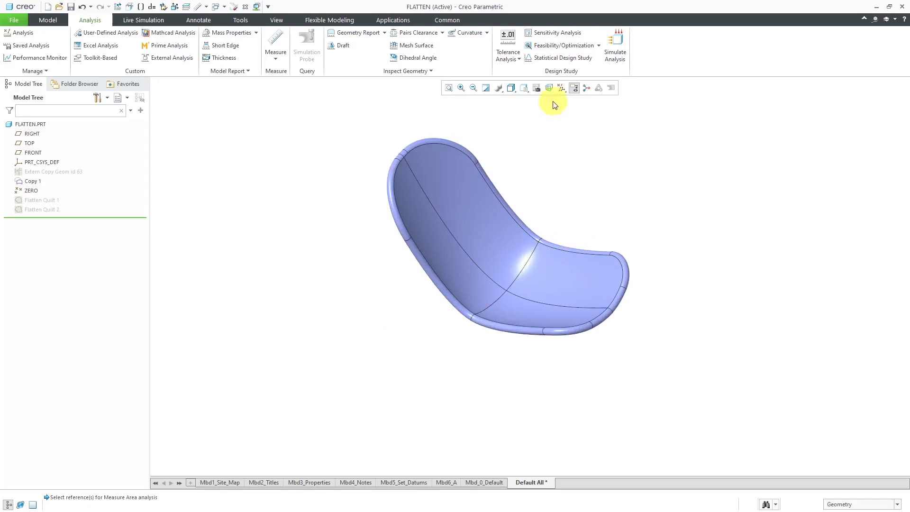
Turn on the display of datum points on the seat model.
click(560, 88)
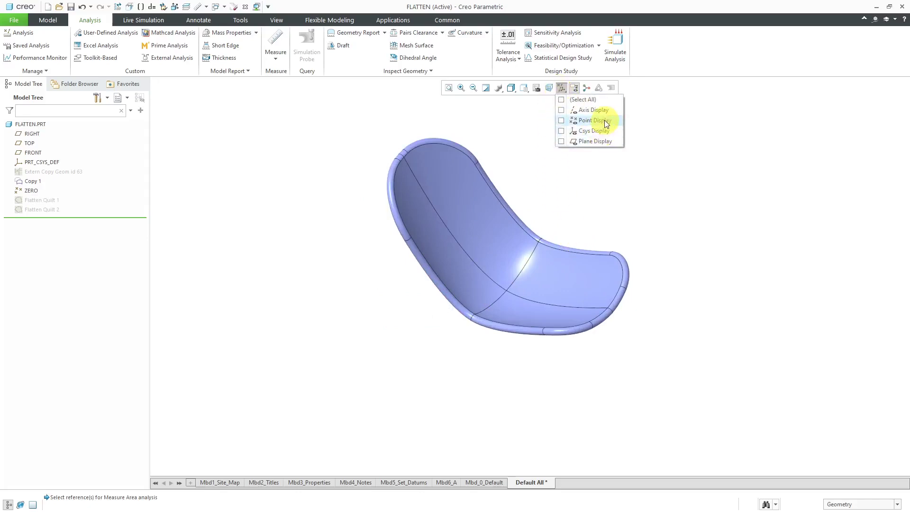
click(602, 121)
scroll(585, 276, down, 3)
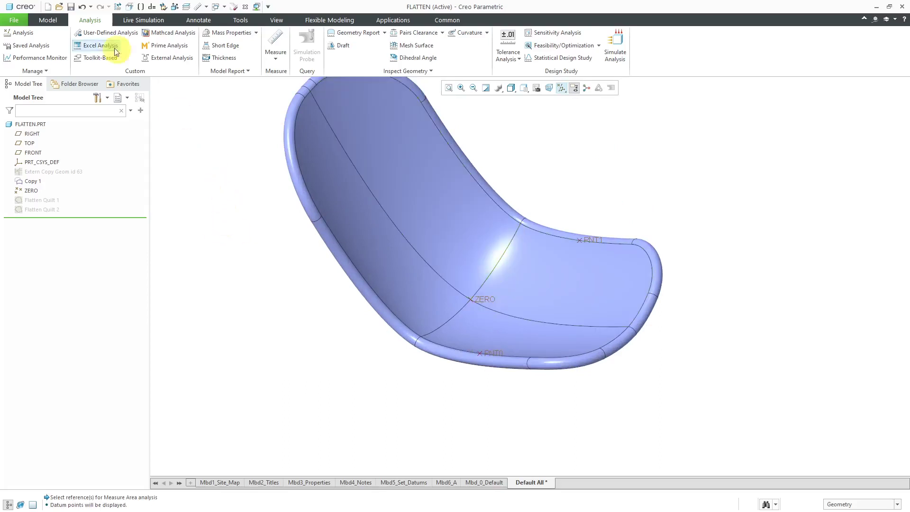
Start a new Flatten Quilt and select the entire seat quilt, including its rounded rim.
click(42, 22)
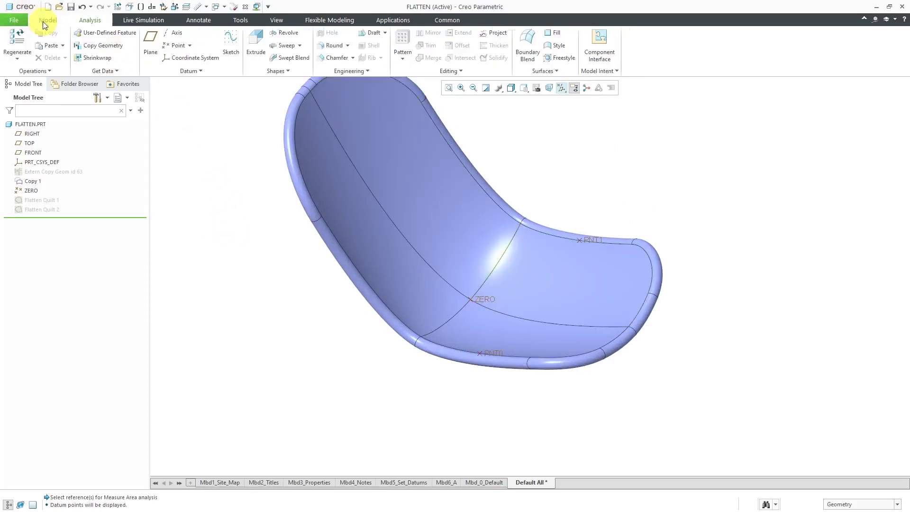
click(553, 72)
click(550, 124)
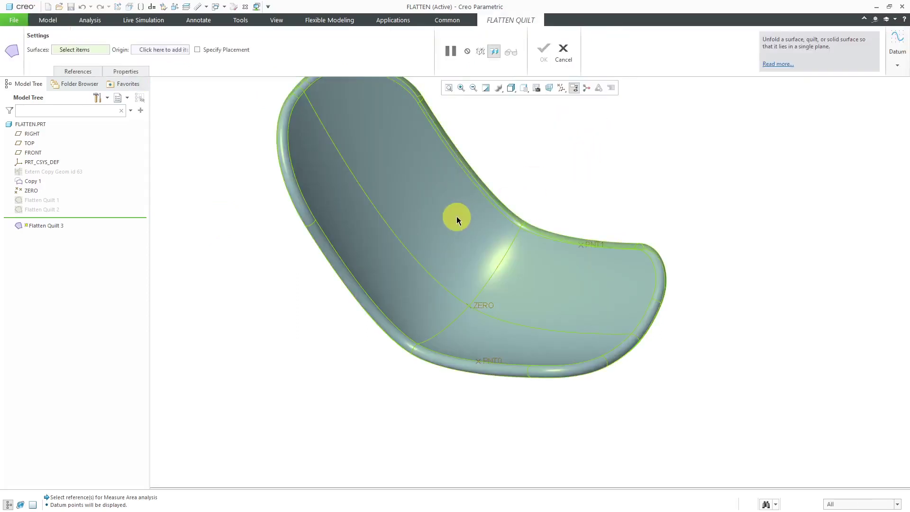
click(456, 216)
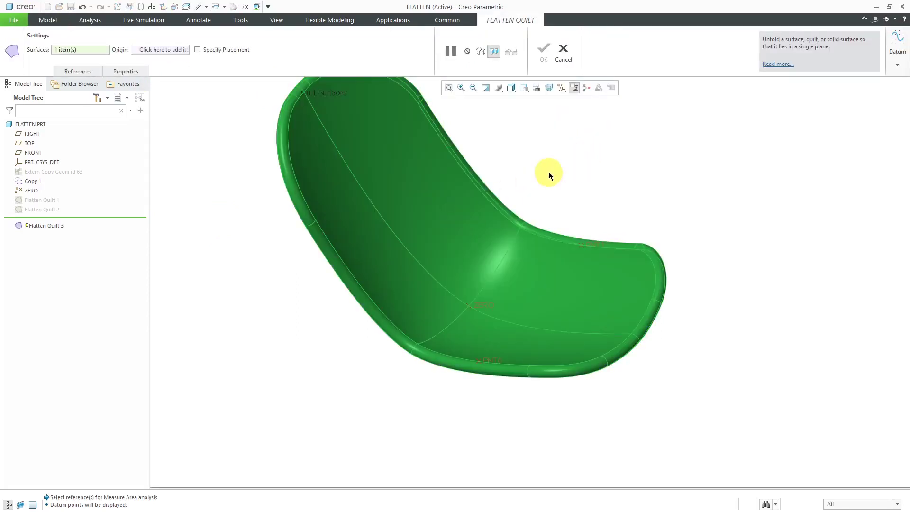
Set the origin to the datum point ZERO and complete the flattened quilt.
right_click(549, 175)
click(576, 188)
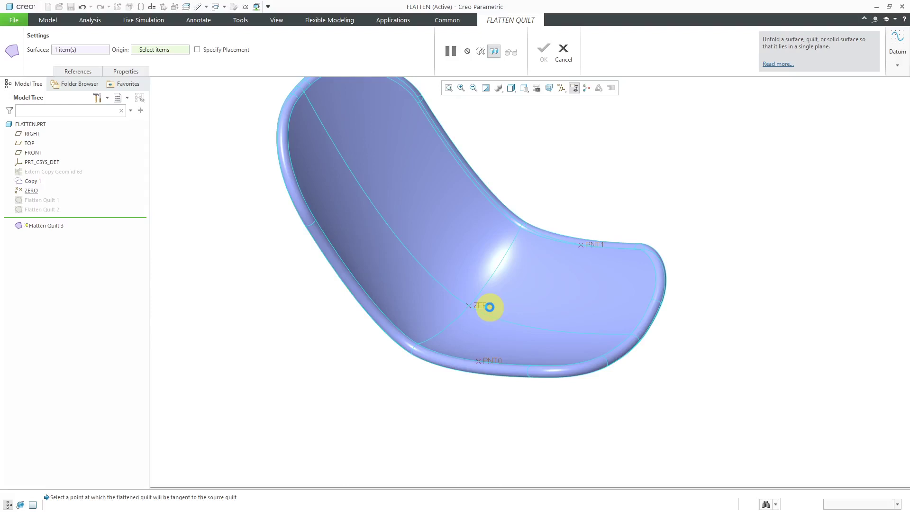
click(490, 306)
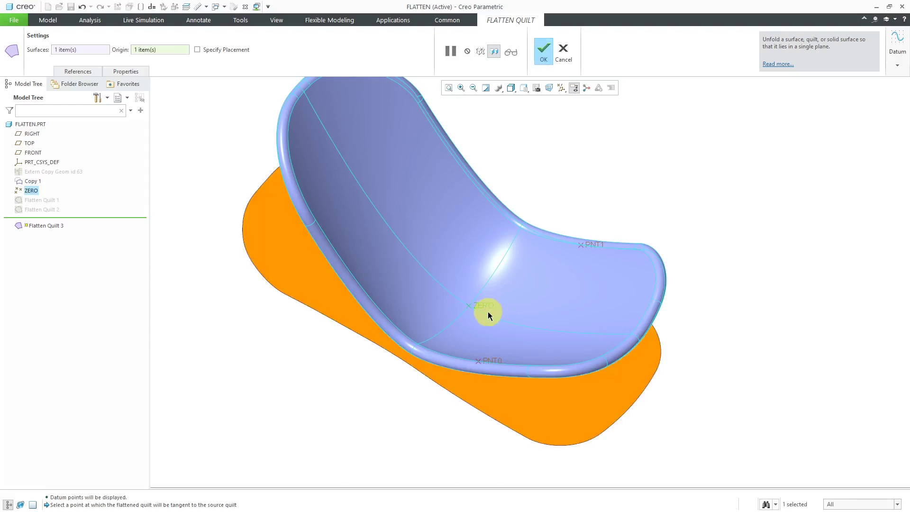
mouse_move(462, 322)
middle_down()
mouse_move(545, 295)
mouse_move(461, 319)
mouse_move(474, 315)
middle_up()
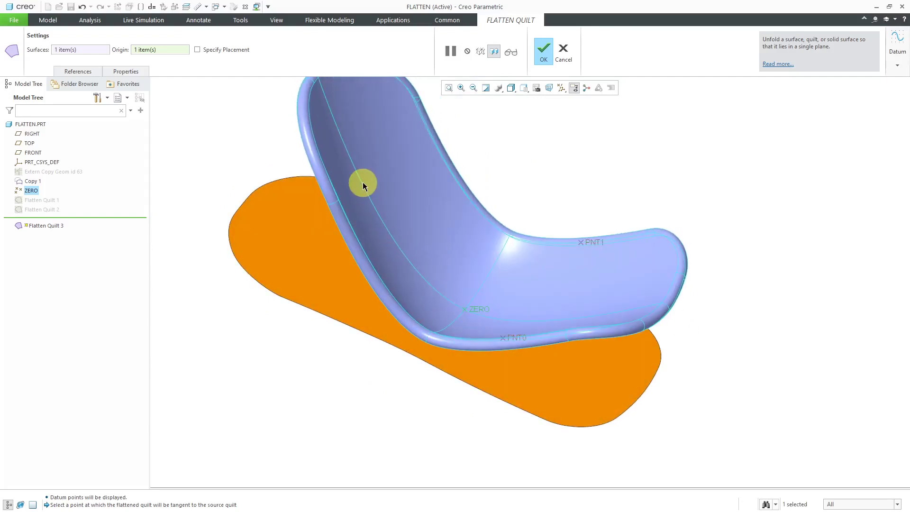
click(546, 56)
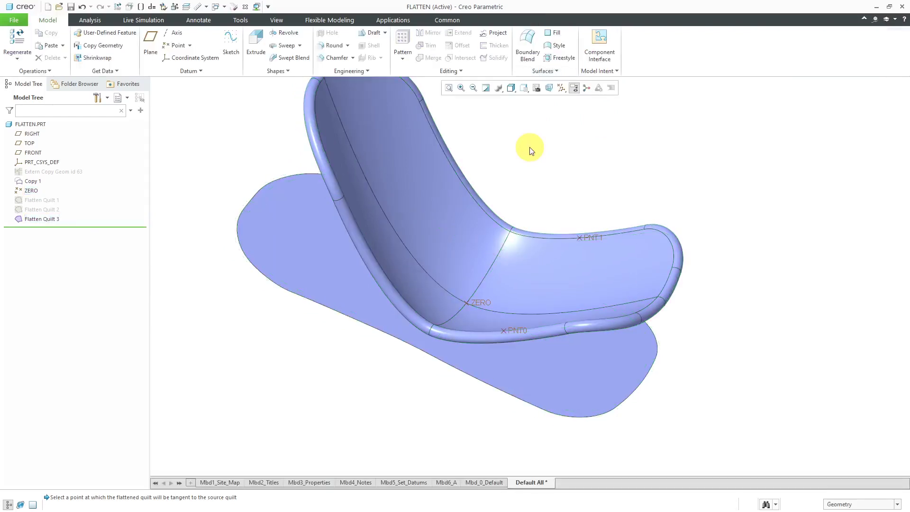
Try to flatten the entire seat quilt with its origin at the vertex near the seat's front corner, and cancel the feature.
click(540, 71)
click(558, 124)
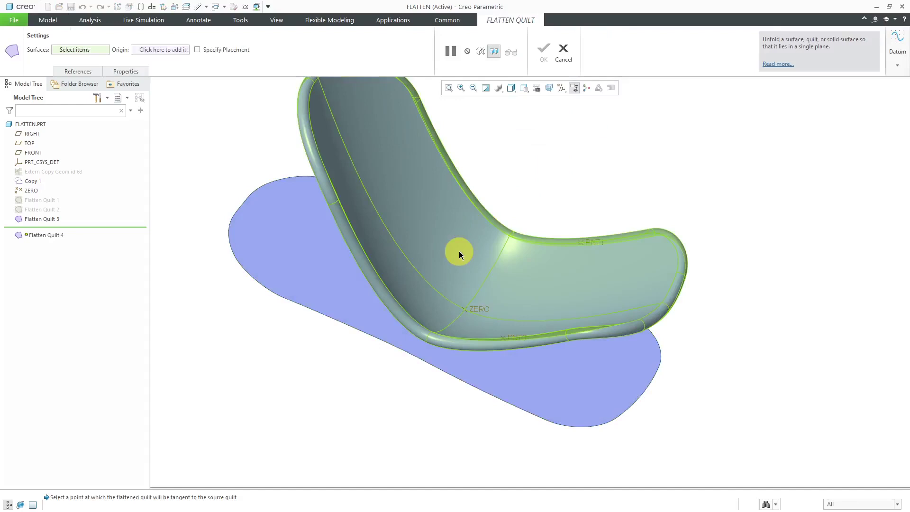
click(459, 254)
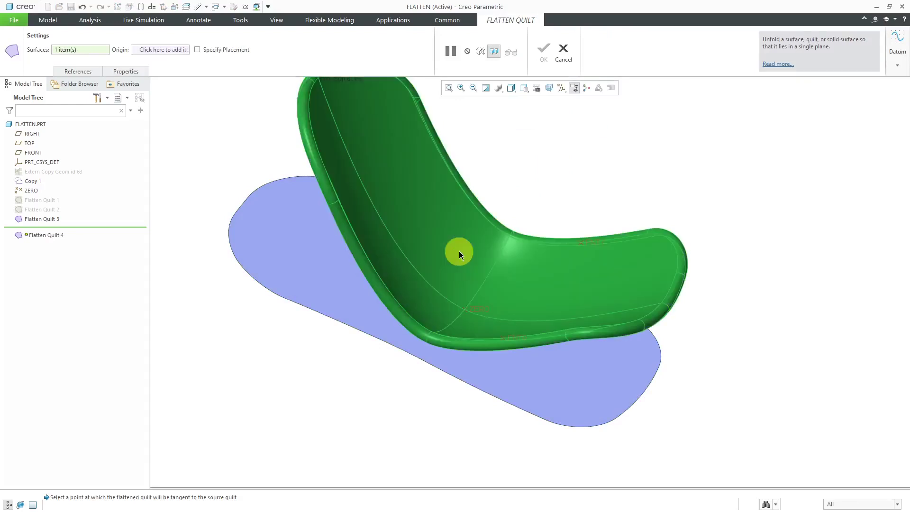
right_click(571, 166)
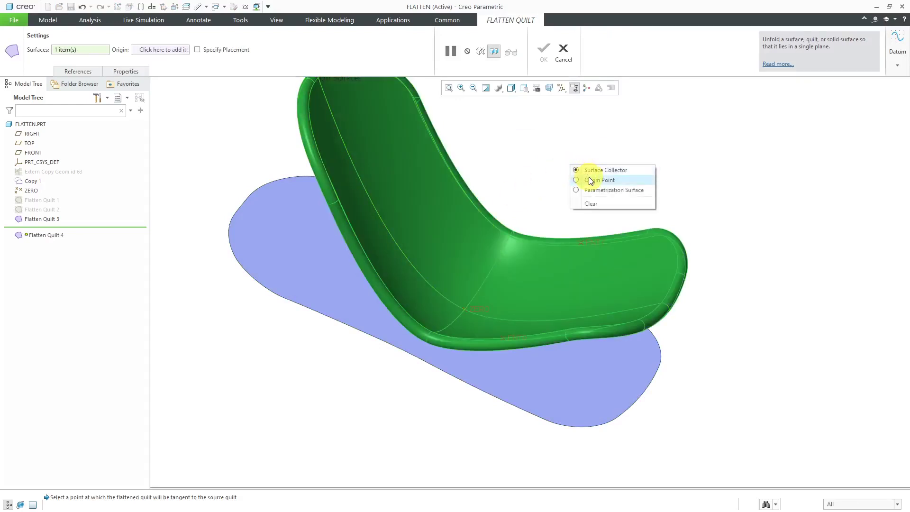
click(589, 177)
click(715, 308)
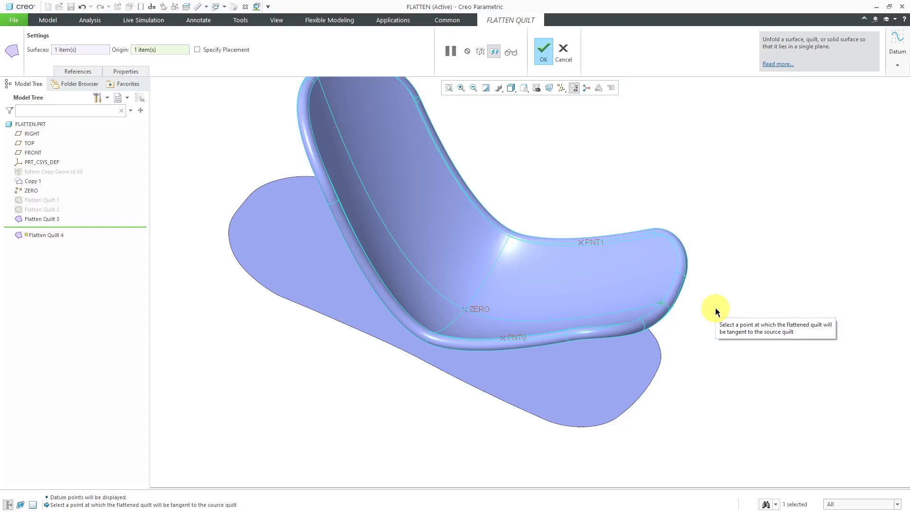
click(543, 51)
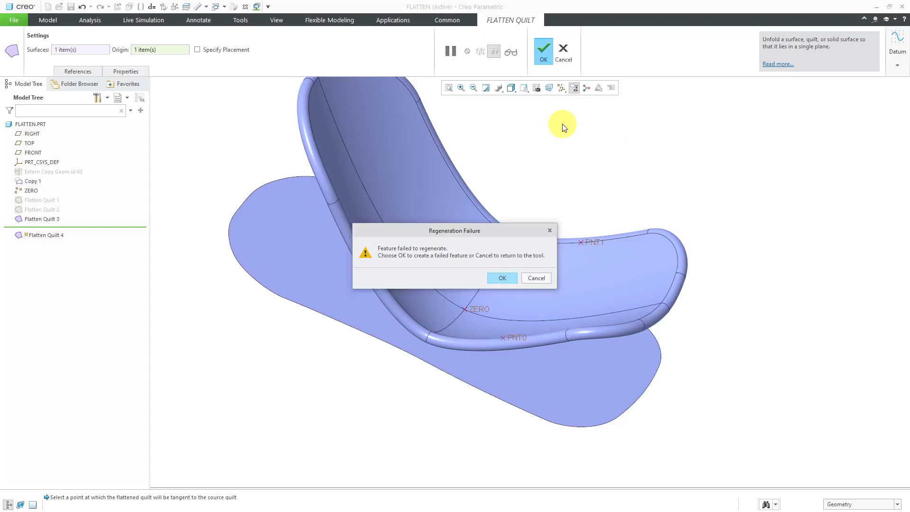
click(537, 278)
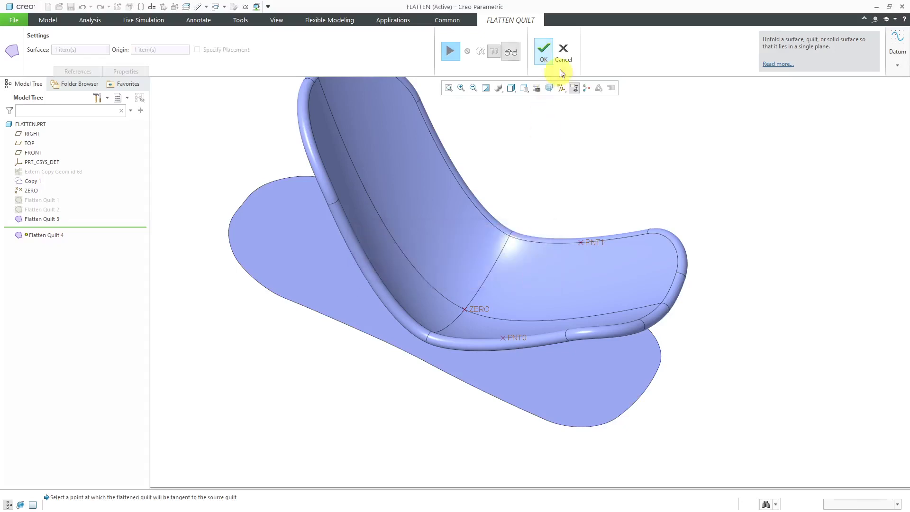
click(564, 52)
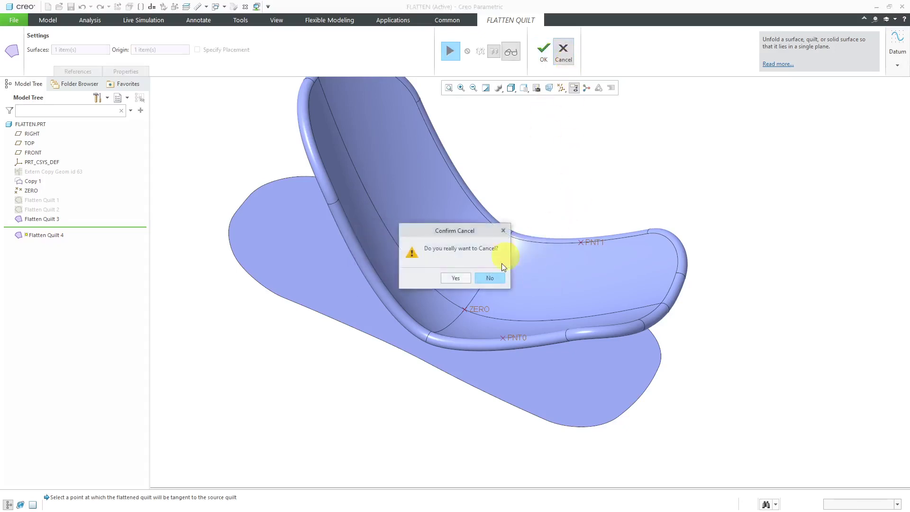
click(464, 277)
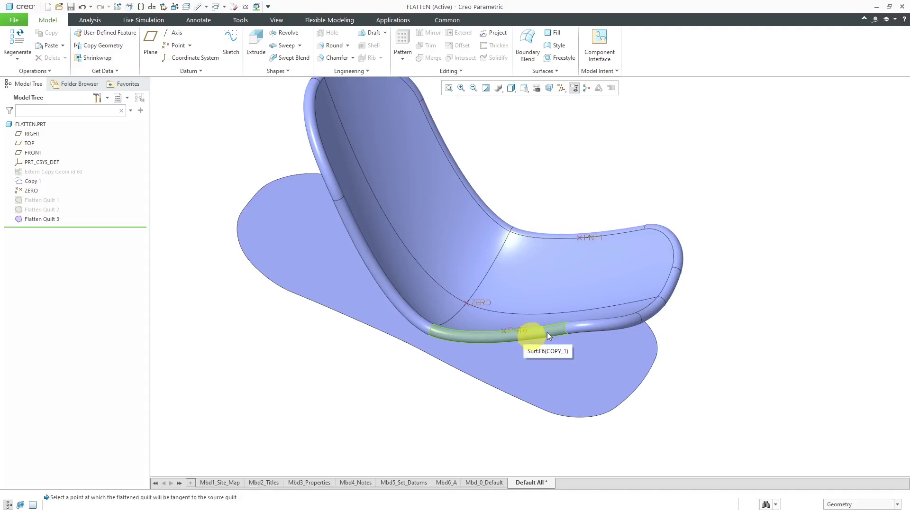
Flatten only the rounded rim surface beside PNT0, using PNT0 as the Flatten Quilt origin.
click(545, 71)
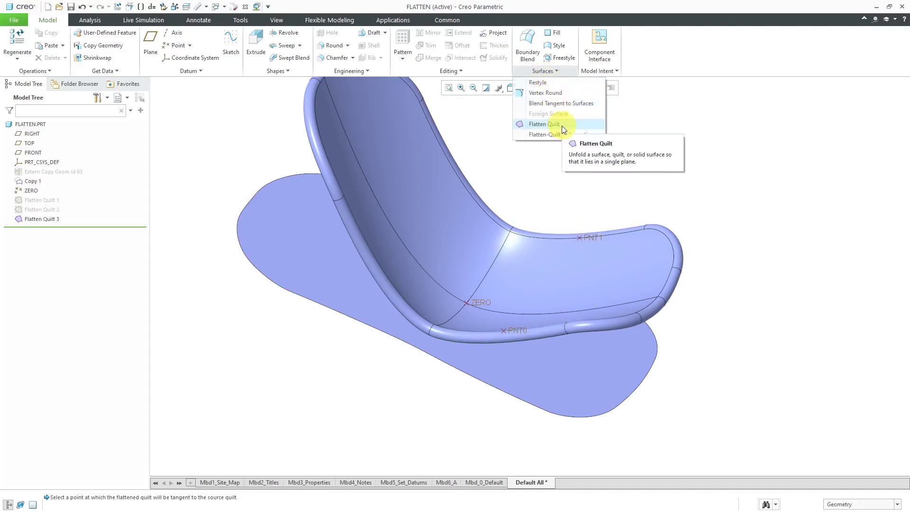
click(544, 124)
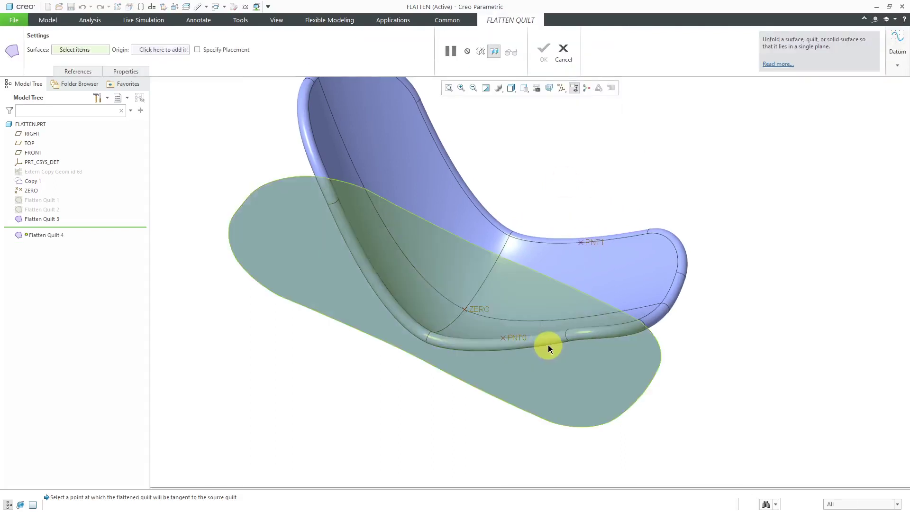
click(546, 342)
right_click(608, 189)
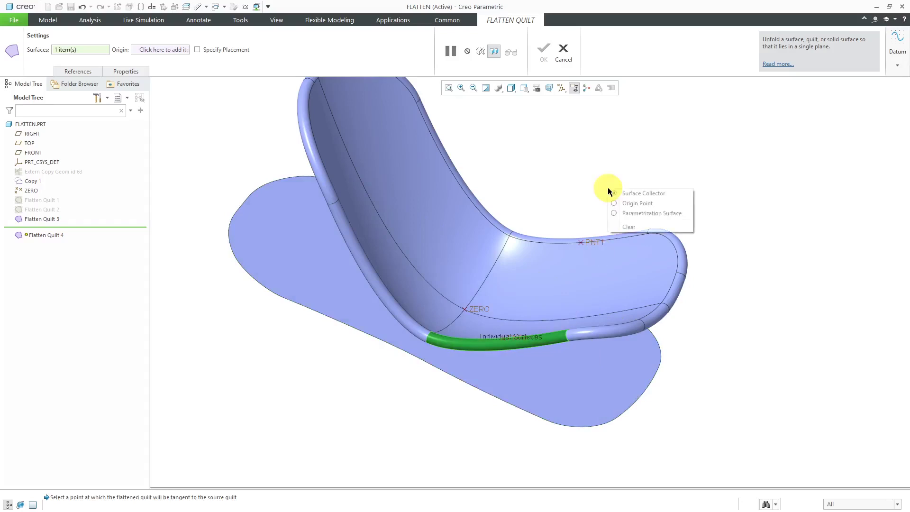
click(636, 195)
click(523, 339)
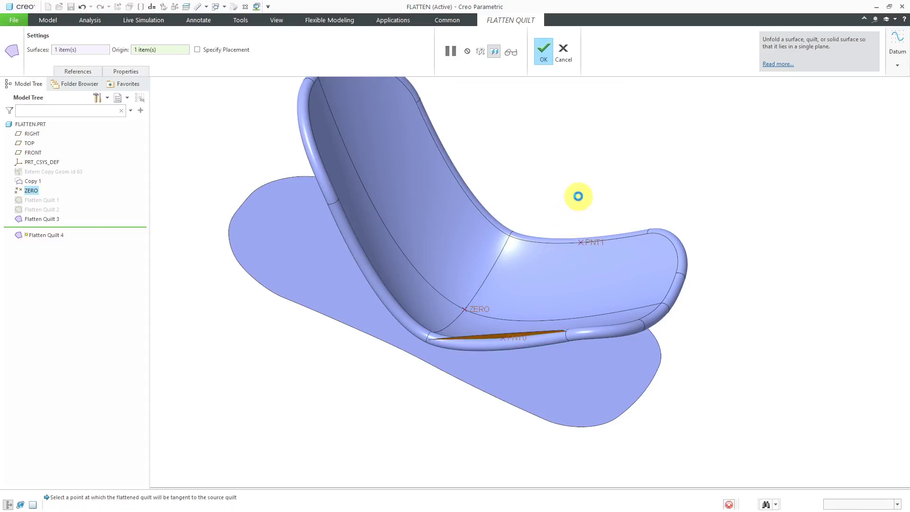
Flatten the opposite rounded rim surface beside PNT1 as another Flatten Quilt, with PNT1 as its origin.
click(550, 70)
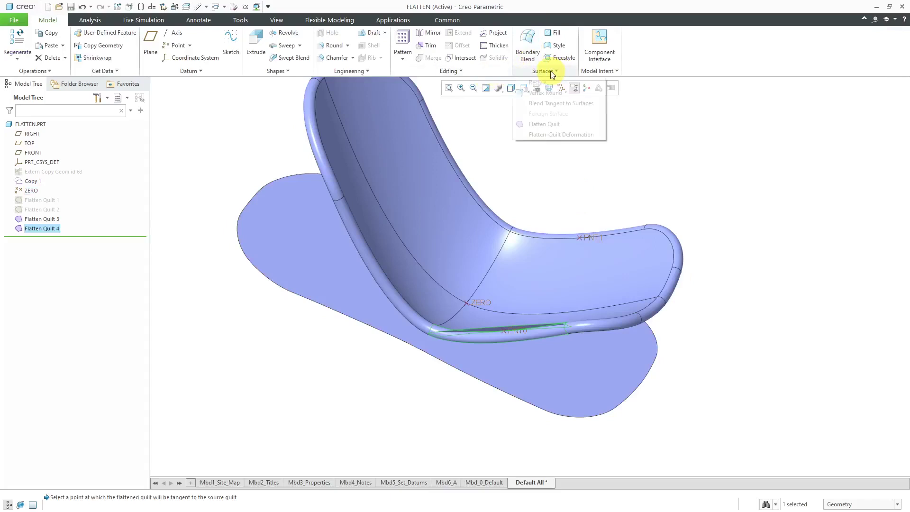
click(561, 126)
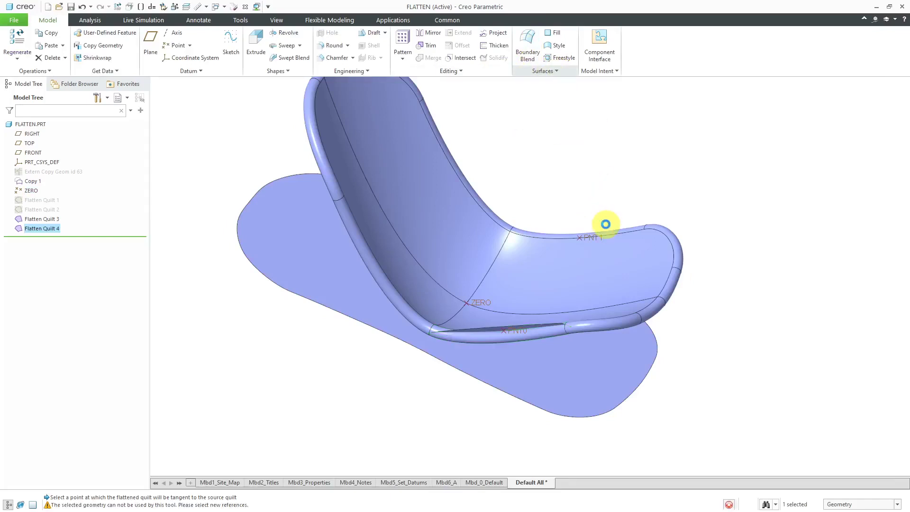
scroll(609, 230, down, 3)
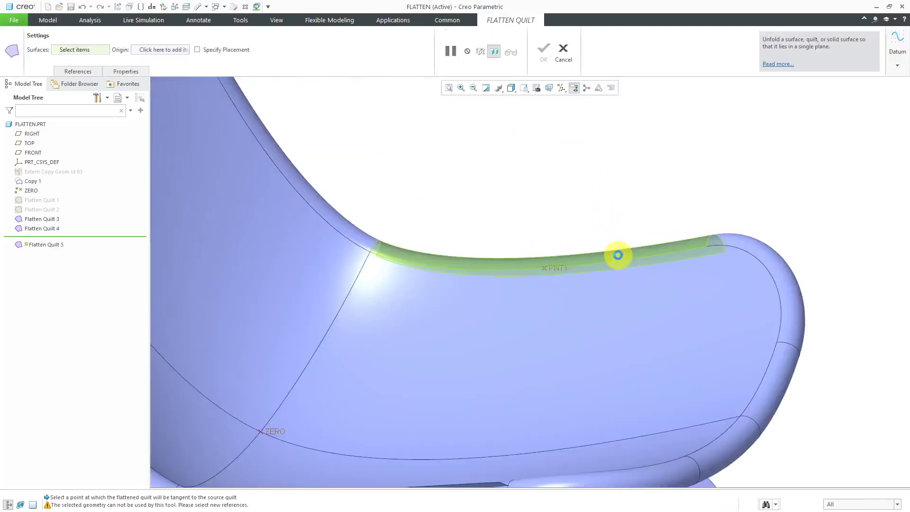
click(618, 255)
right_click(593, 204)
click(618, 221)
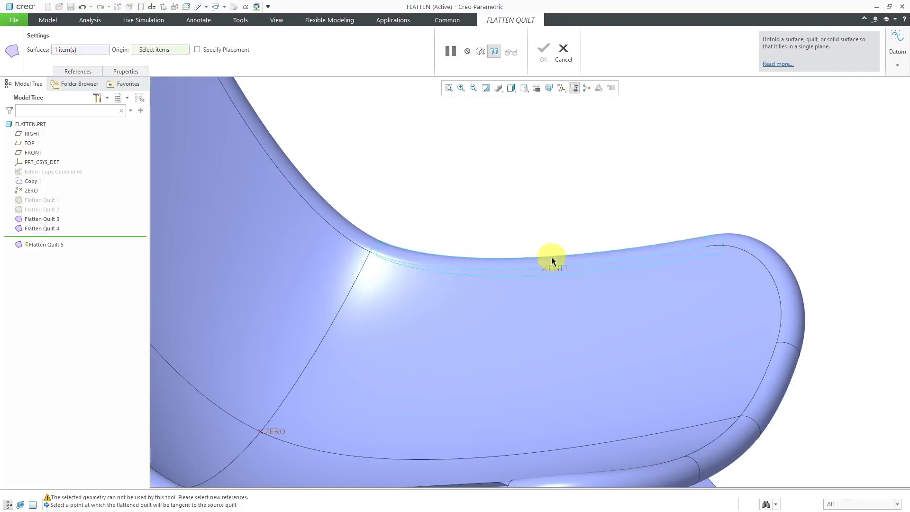
click(555, 267)
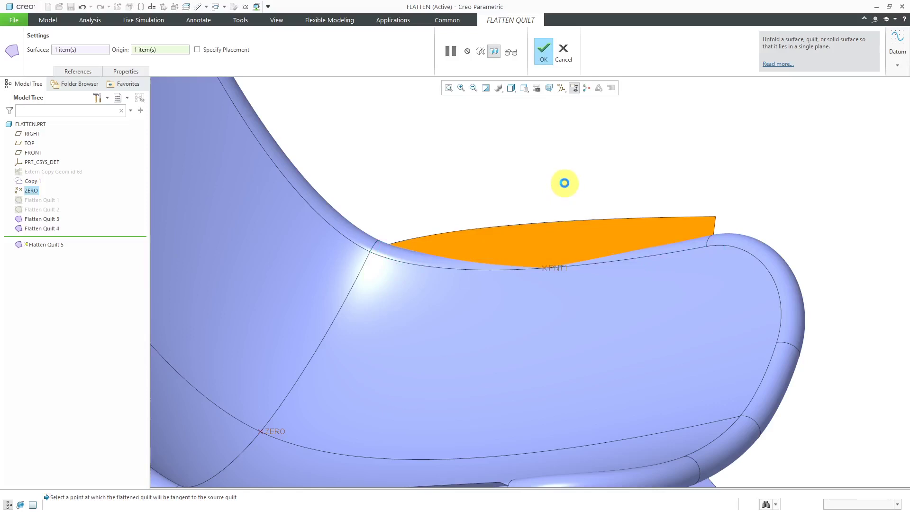
middle_click(564, 183)
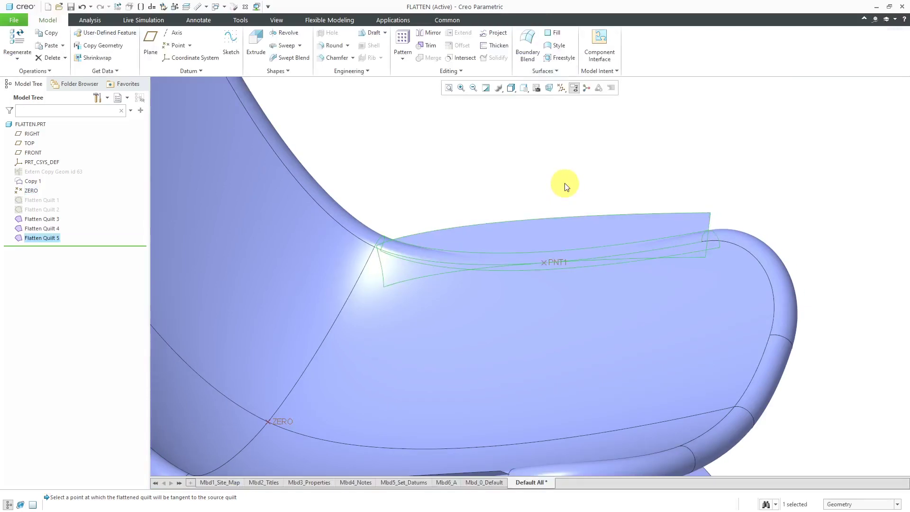
Hide the seat quilt Copy 1 to leave only the flattened pieces on display.
middle_drag(564, 186, 552, 218)
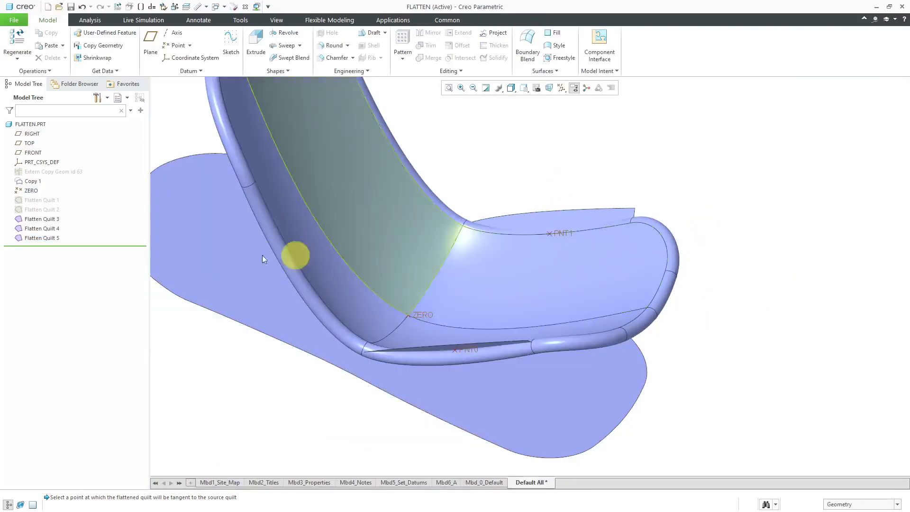
click(40, 185)
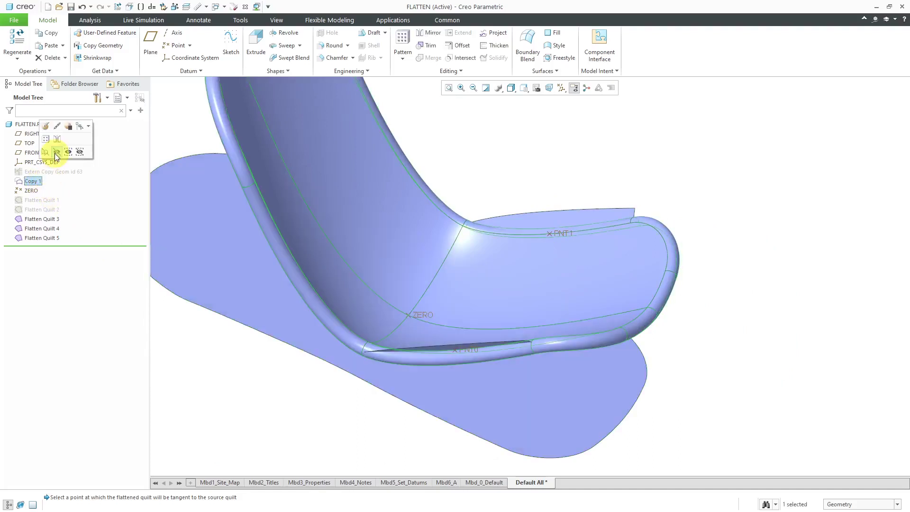
click(55, 153)
scroll(488, 223, down, 3)
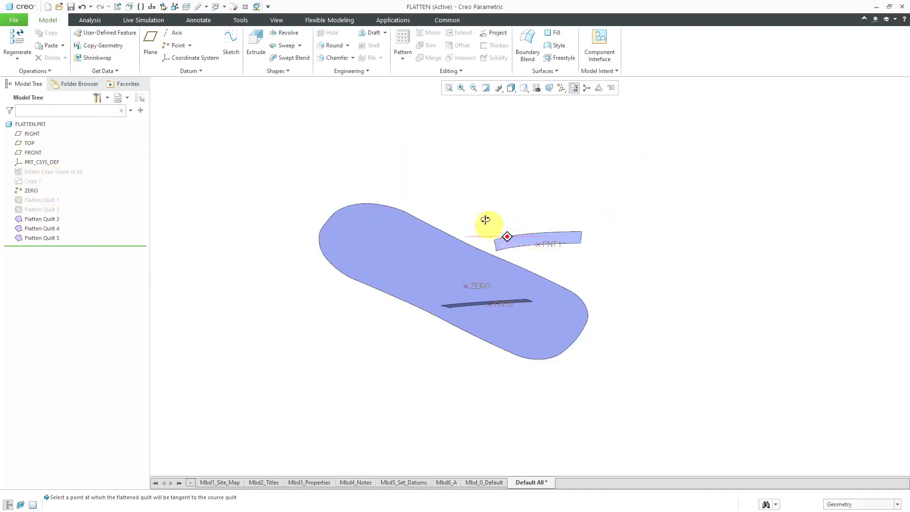
middle_drag(488, 223, 449, 274)
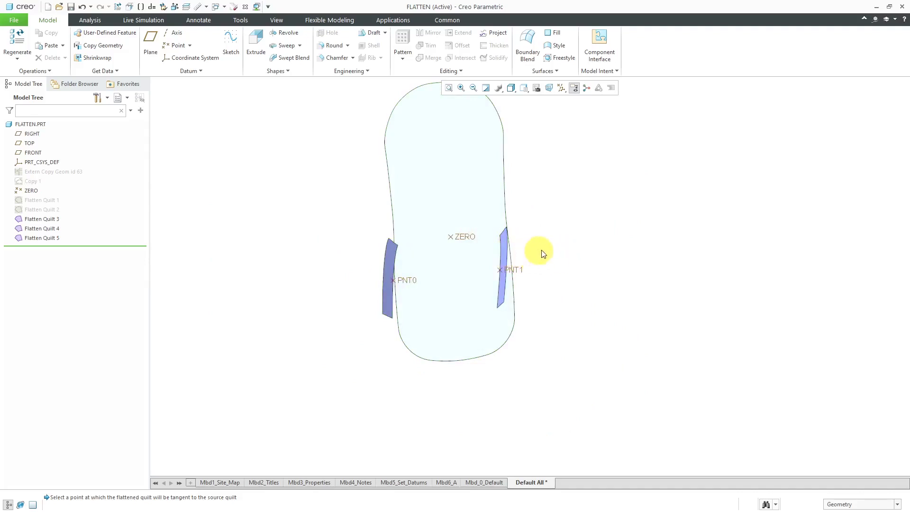
mouse_move(543, 253)
middle_down()
mouse_move(587, 234)
mouse_move(597, 270)
mouse_move(570, 249)
middle_up()
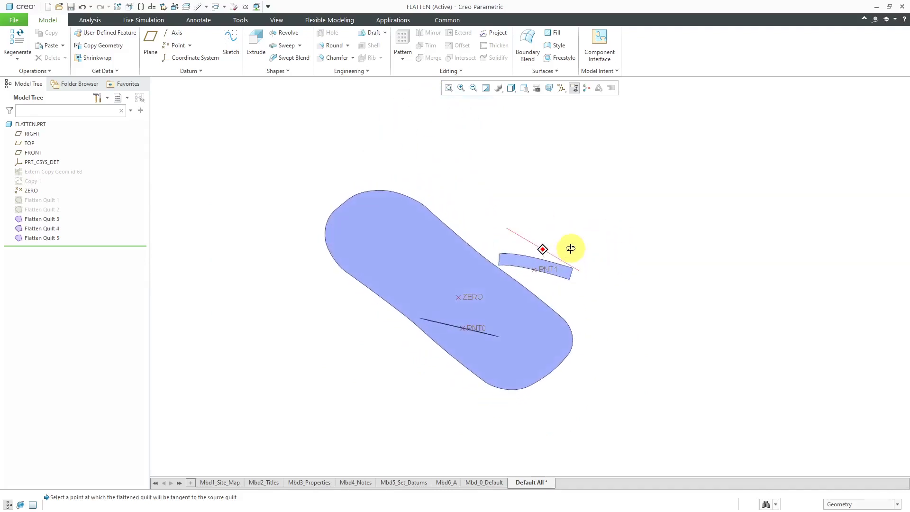